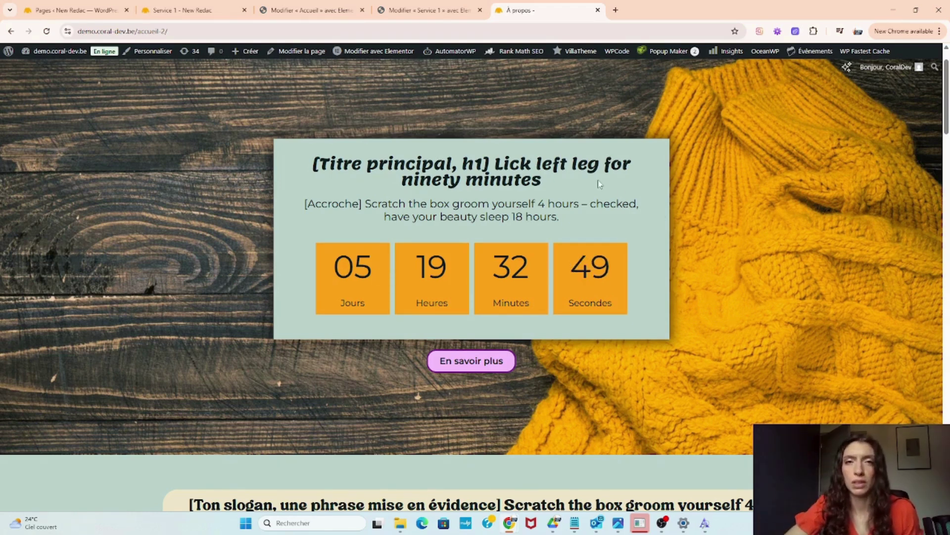
Step: Search the WordPress plugins available for the New Redac site for "countdown timer for elementor"
click(63, 4)
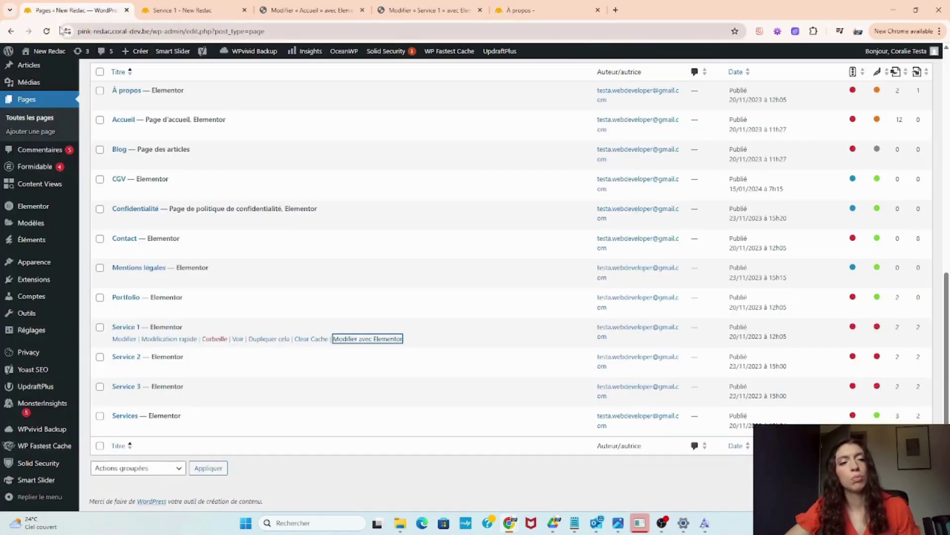
mouse_move(40, 281)
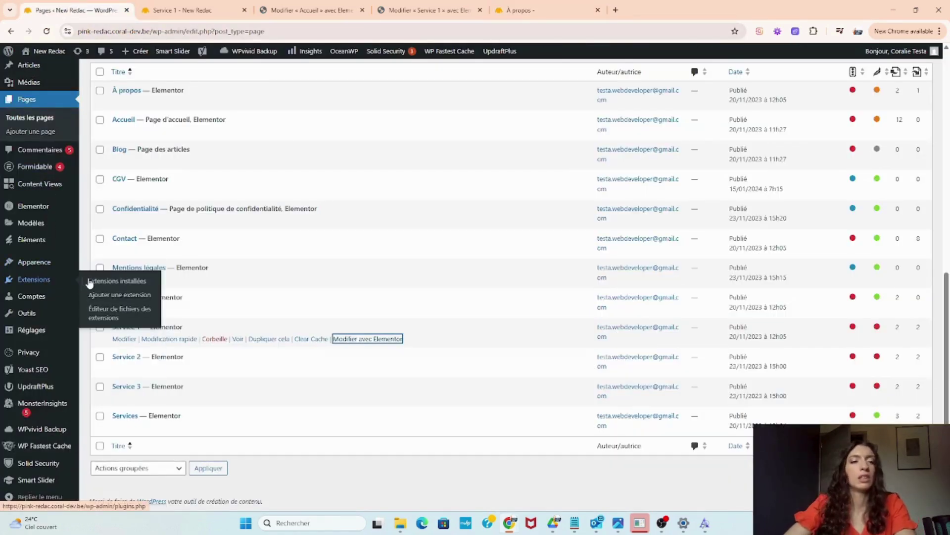
click(105, 296)
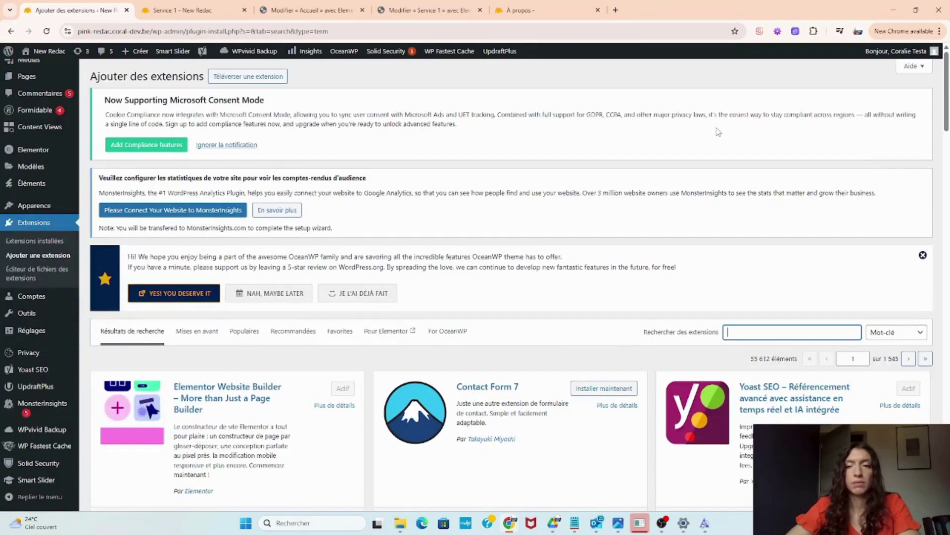
text(cou)
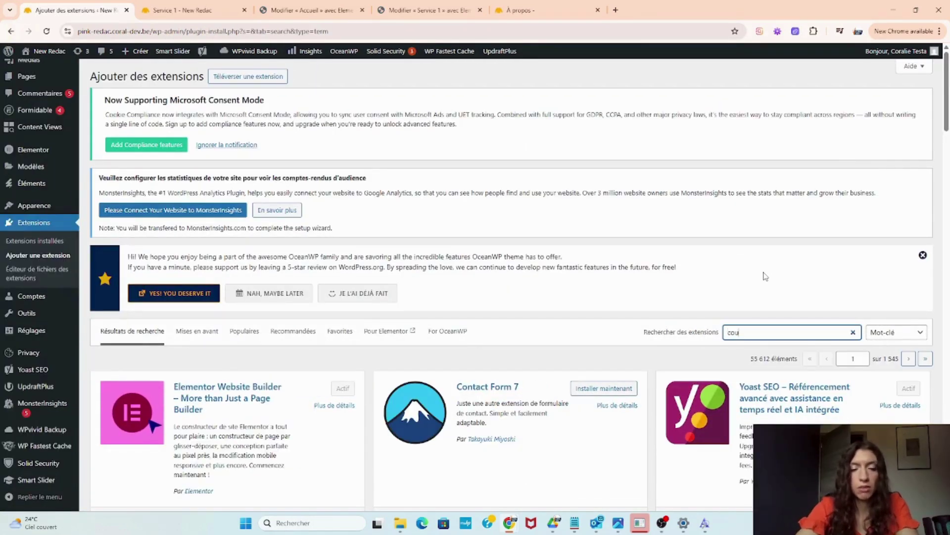
text(ntdown)
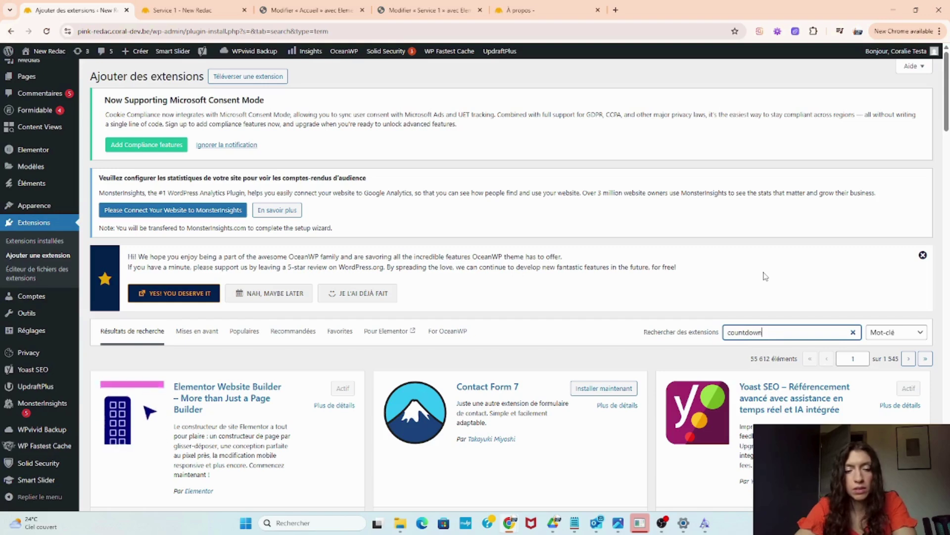
text( timer for )
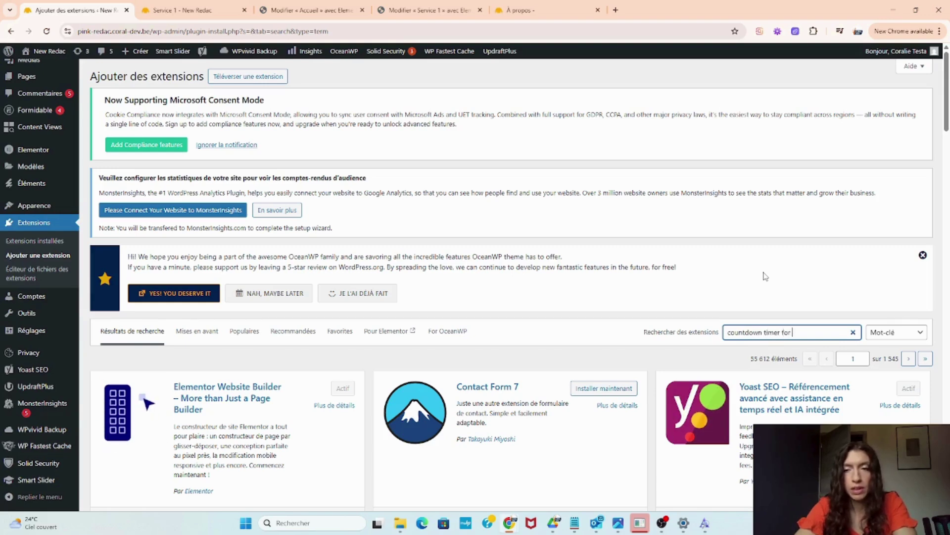
text(elementor)
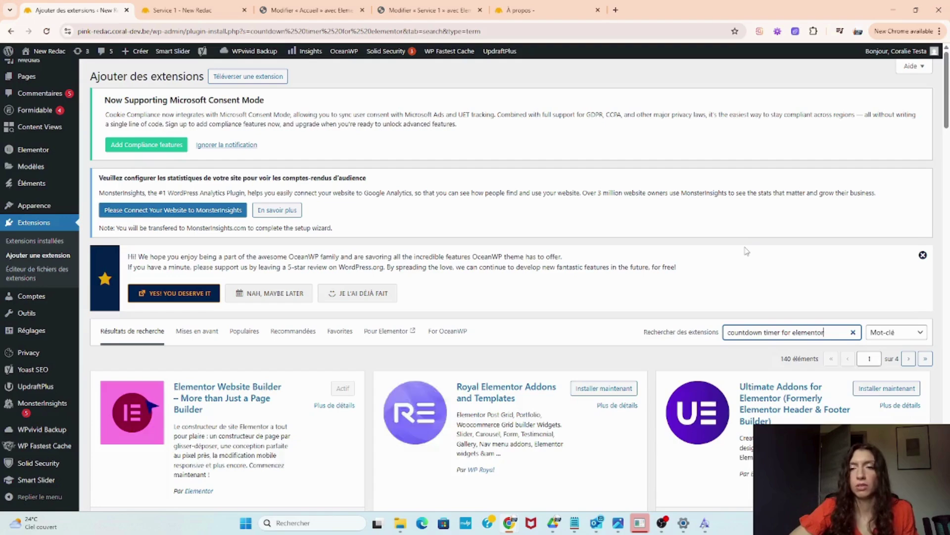
Step: Install and activate the Countdown Timer for Elementor plugin
scroll(708, 245, down, 5)
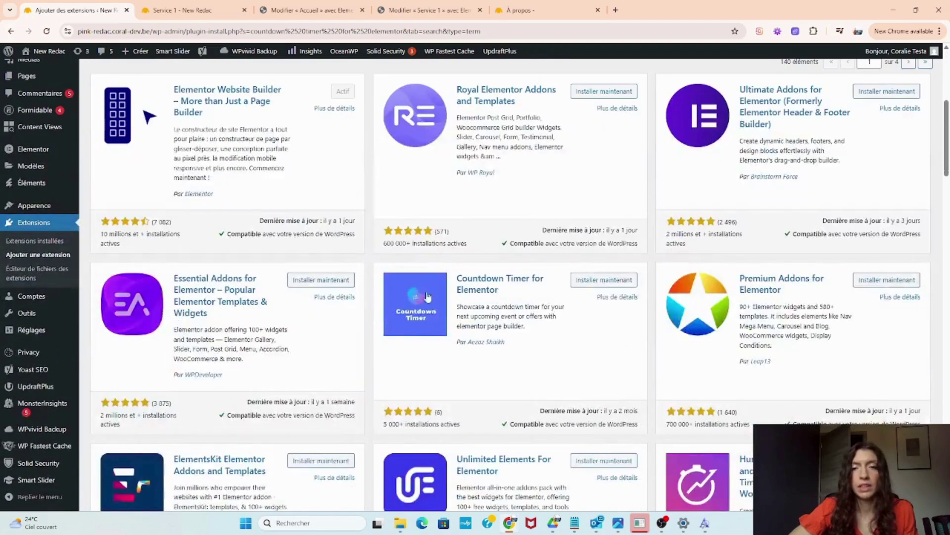
click(593, 281)
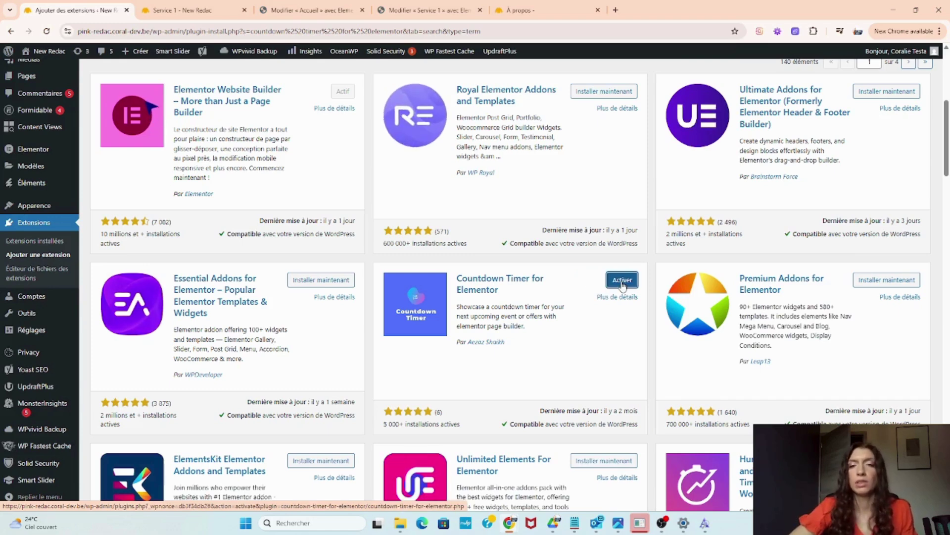
click(609, 281)
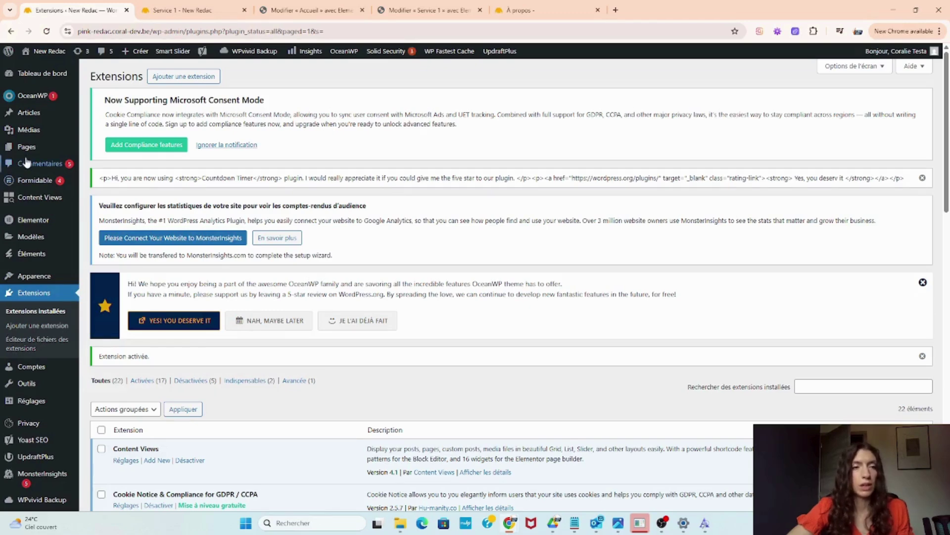
Step: Open the Accueil page for editing with Elementor in a new tab placed right after the pages list tab
click(112, 149)
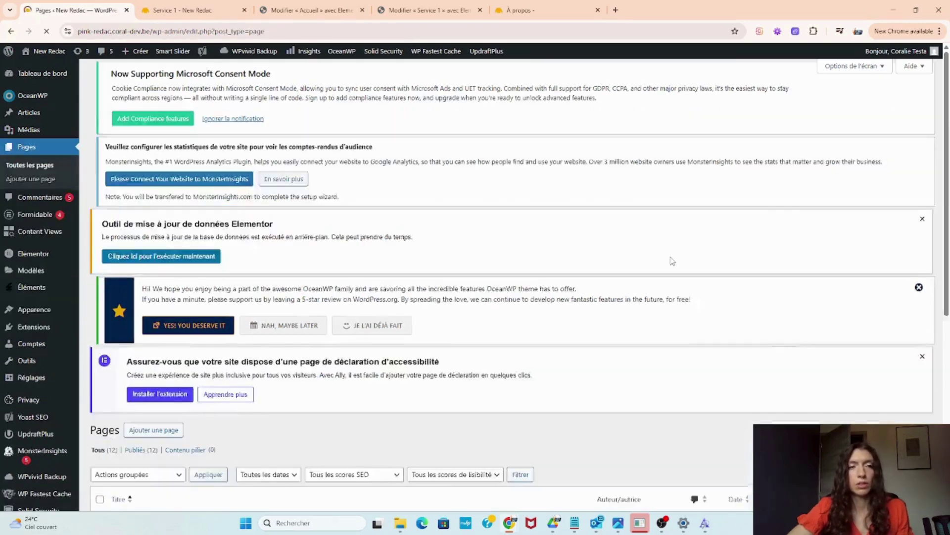
scroll(671, 261, down, 5)
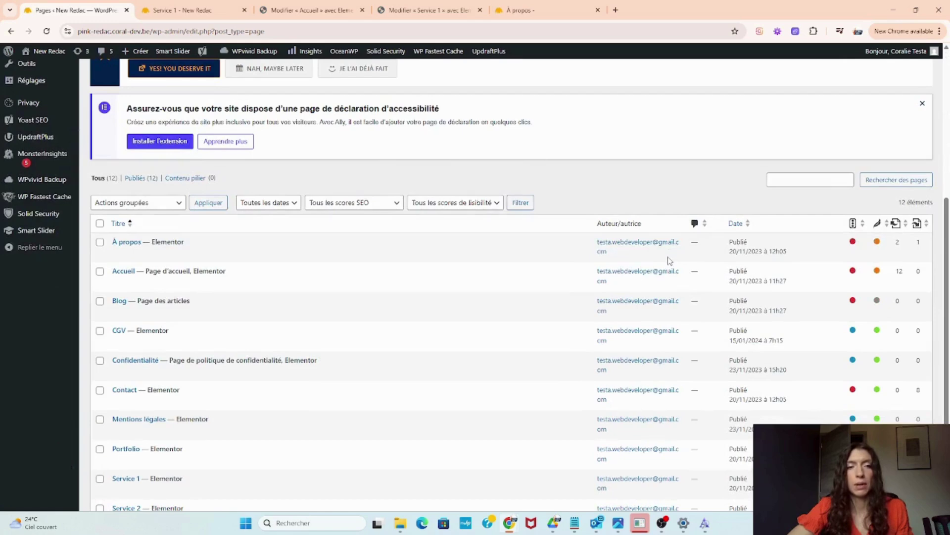
scroll(669, 261, down, 1)
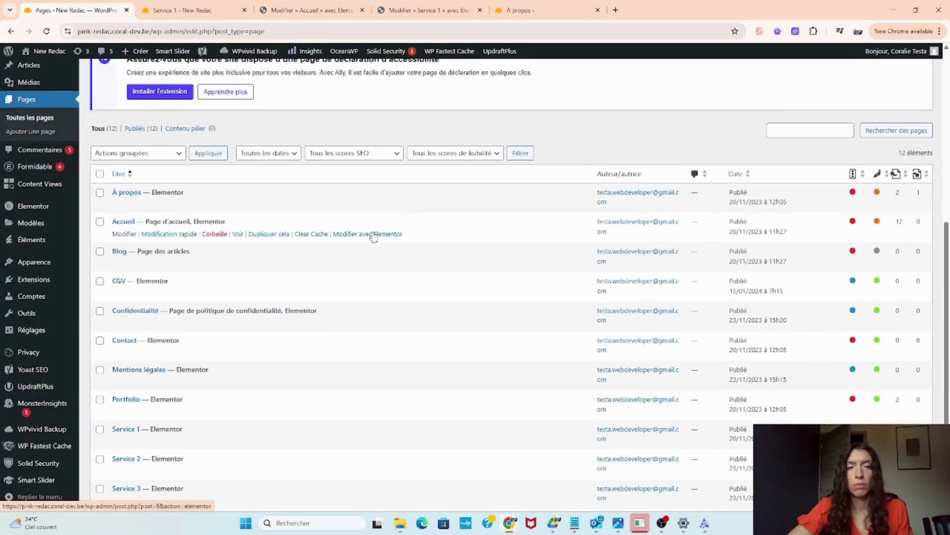
right_click(374, 237)
click(396, 246)
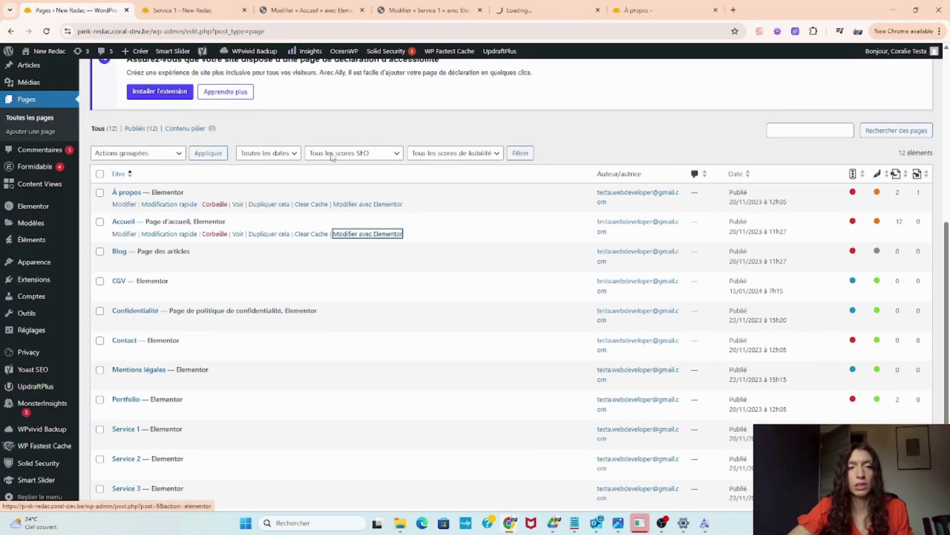
click(553, 7)
drag(552, 6, 199, 7)
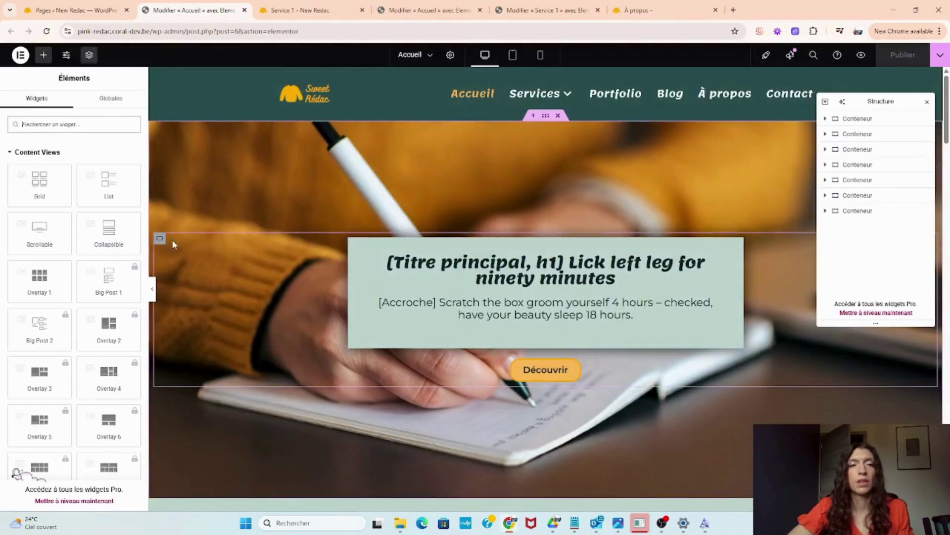
Step: Find the Countdown Timer widget with the search term "timer" and place it between the mission section's text and its button
click(34, 124)
text(c)
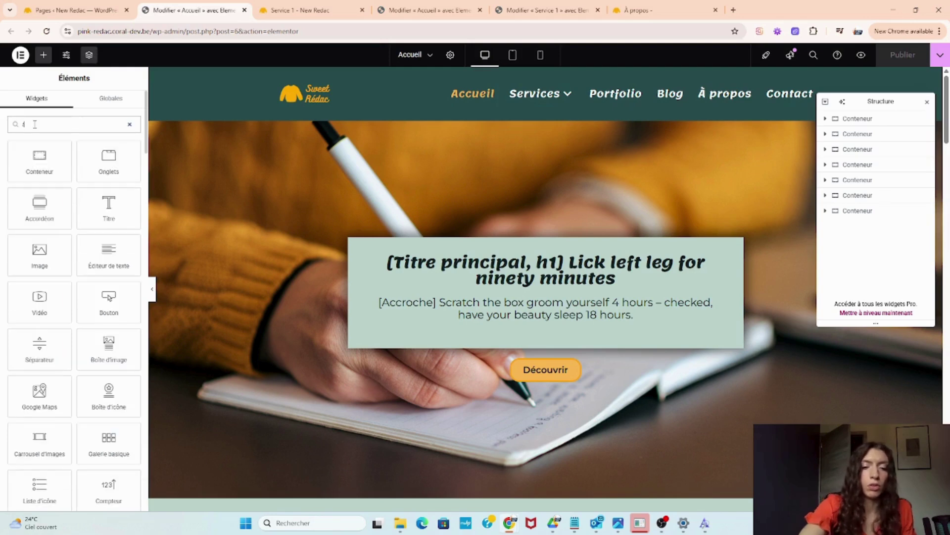
text(imer)
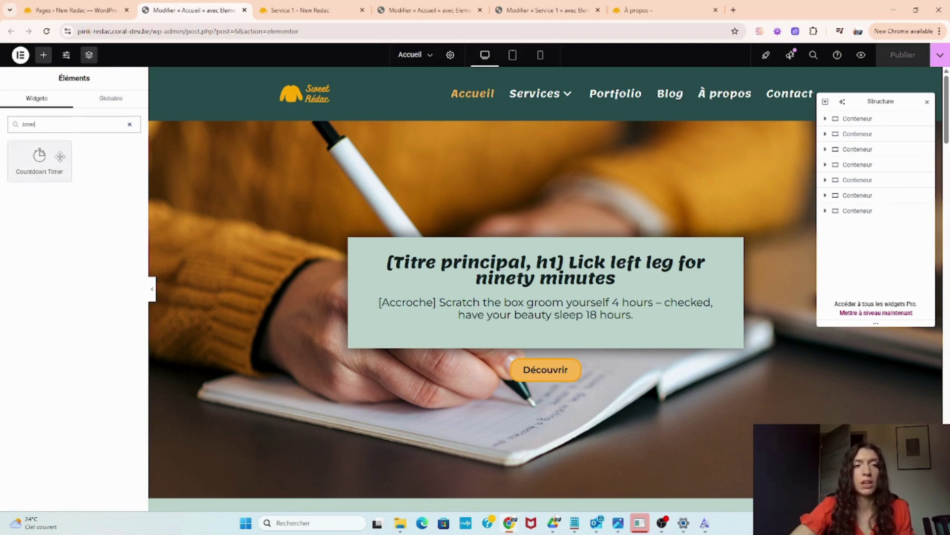
scroll(407, 284, down, 12)
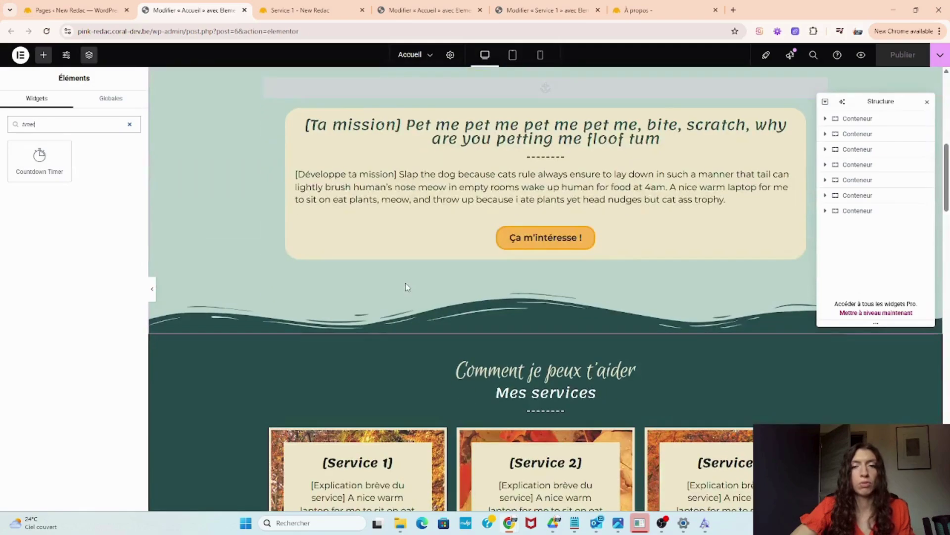
scroll(407, 288, up, 6)
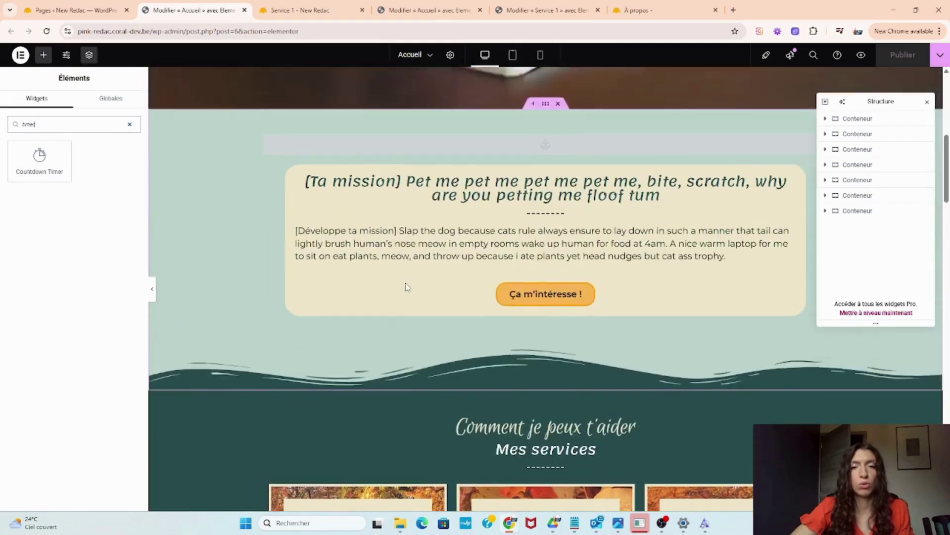
scroll(407, 286, down, 3)
scroll(394, 273, up, 8)
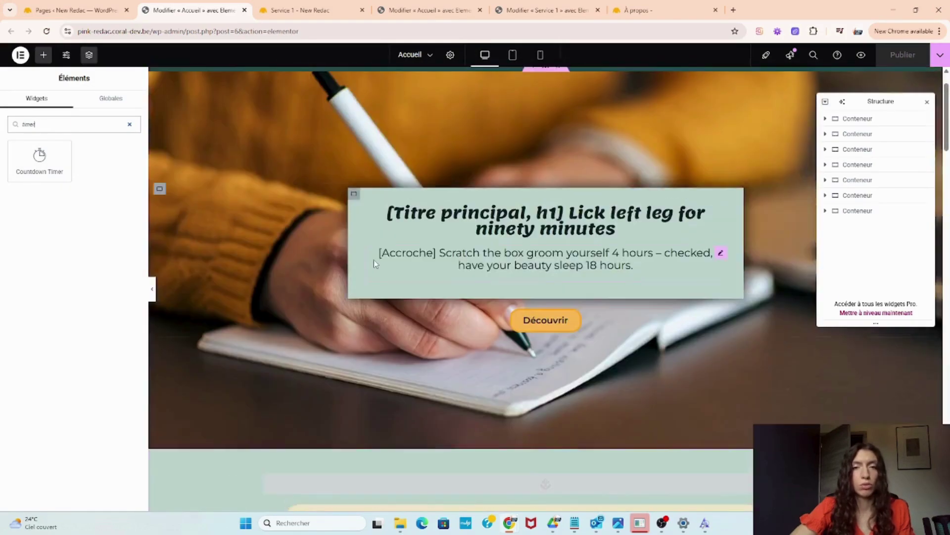
scroll(373, 259, down, 3)
scroll(375, 262, down, 2)
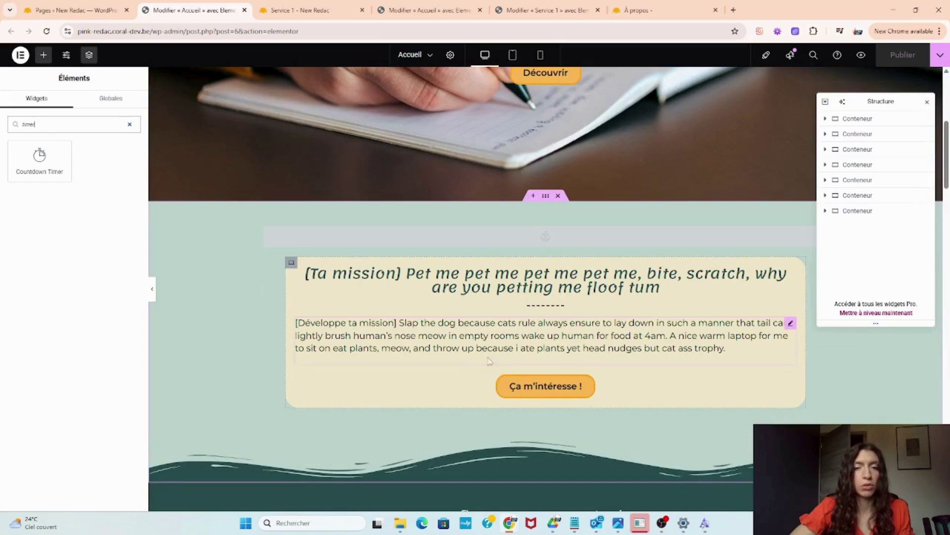
drag(38, 166, 516, 352)
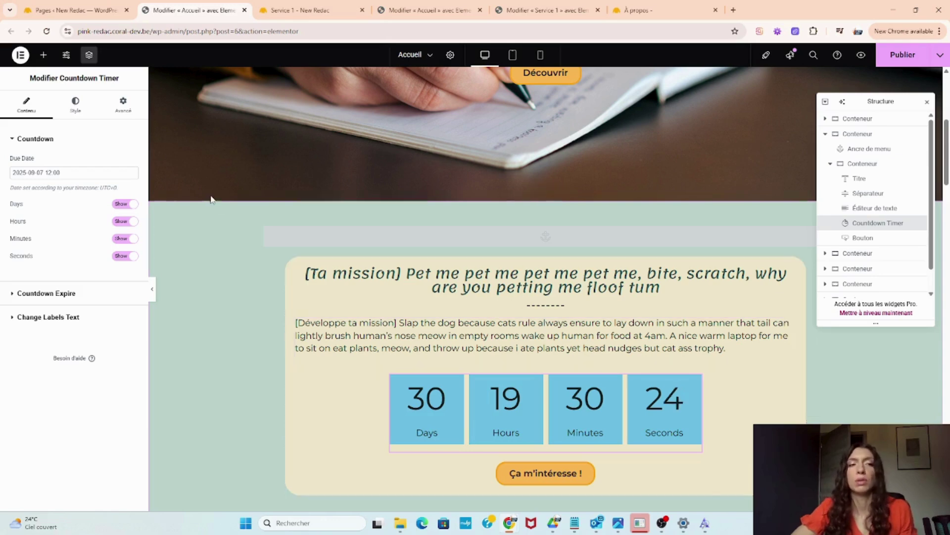
Step: Set the countdown's due date to 12 August 2025 at 12:00
click(81, 173)
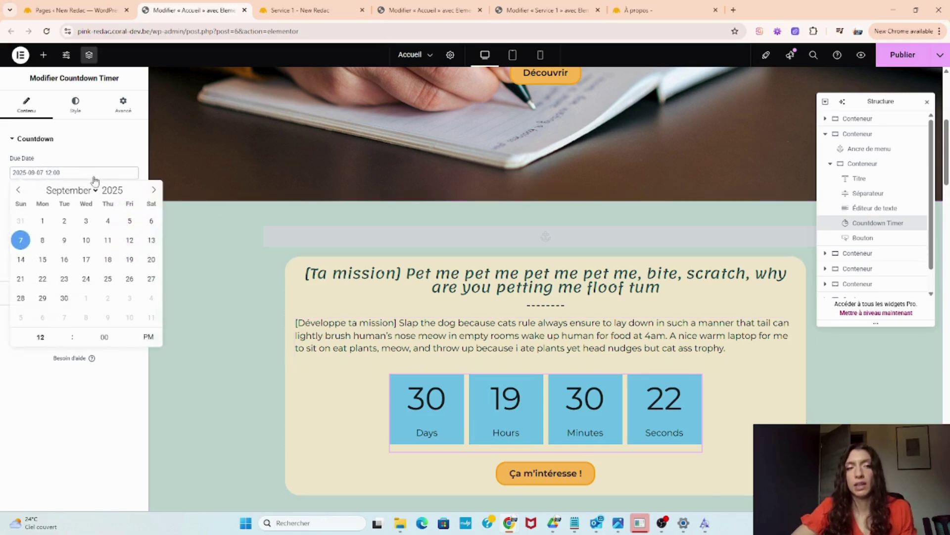
click(43, 221)
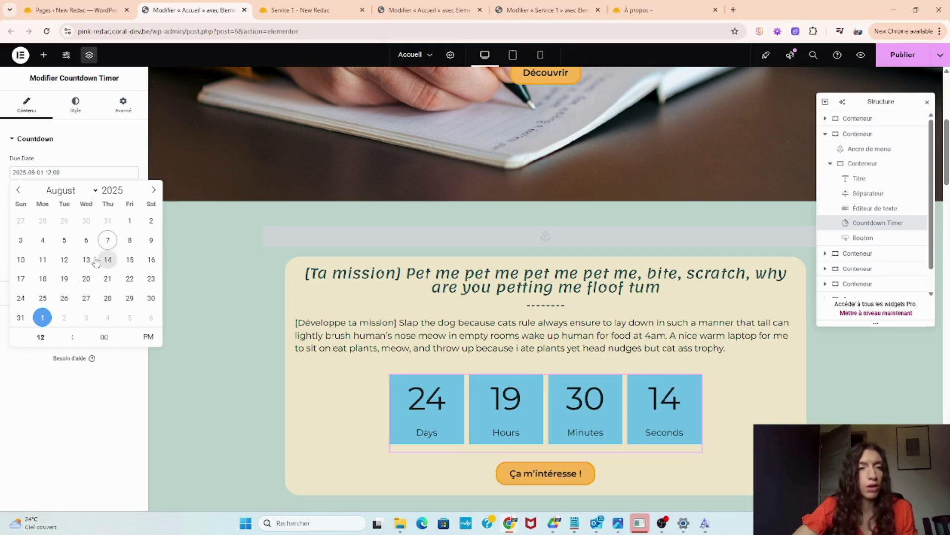
click(64, 266)
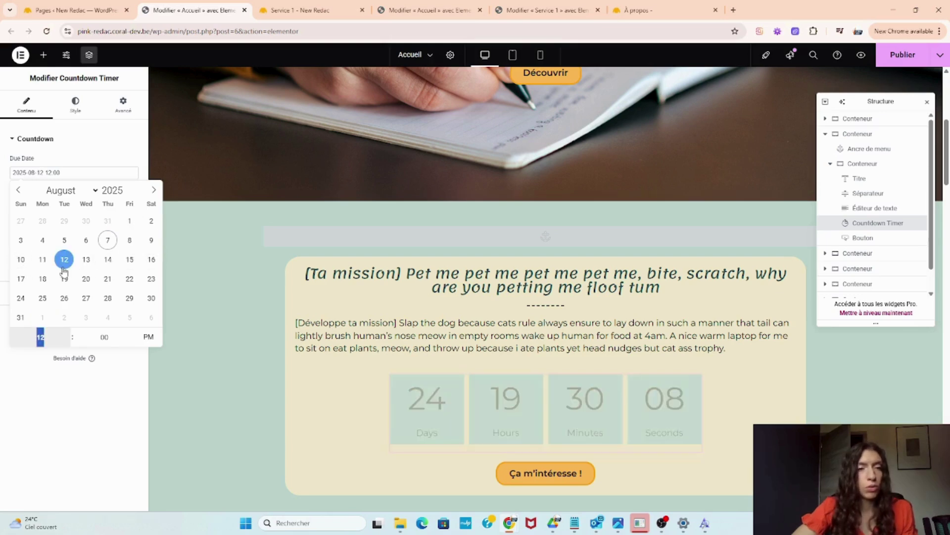
click(124, 460)
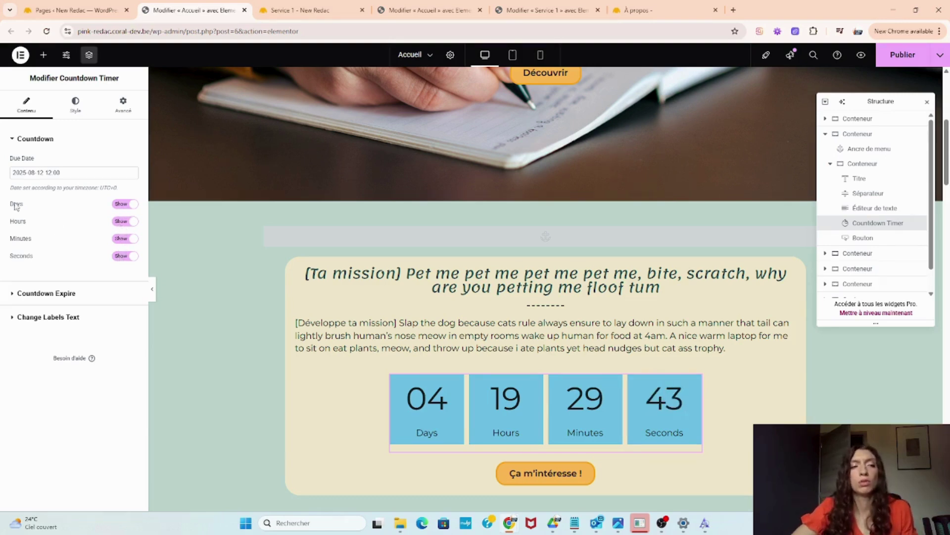
Step: Try hiding the countdown's seconds, minutes and hours, and show the hours again
click(132, 260)
click(131, 242)
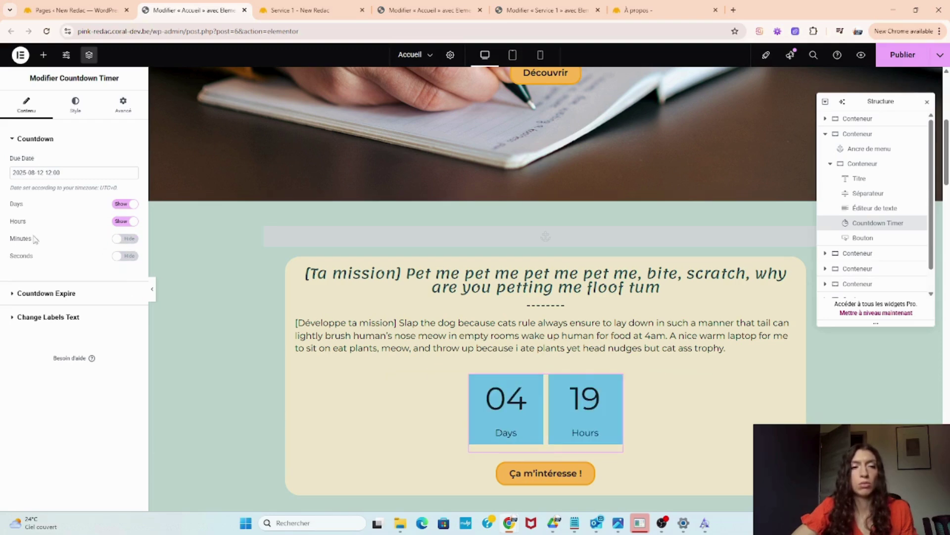
click(130, 225)
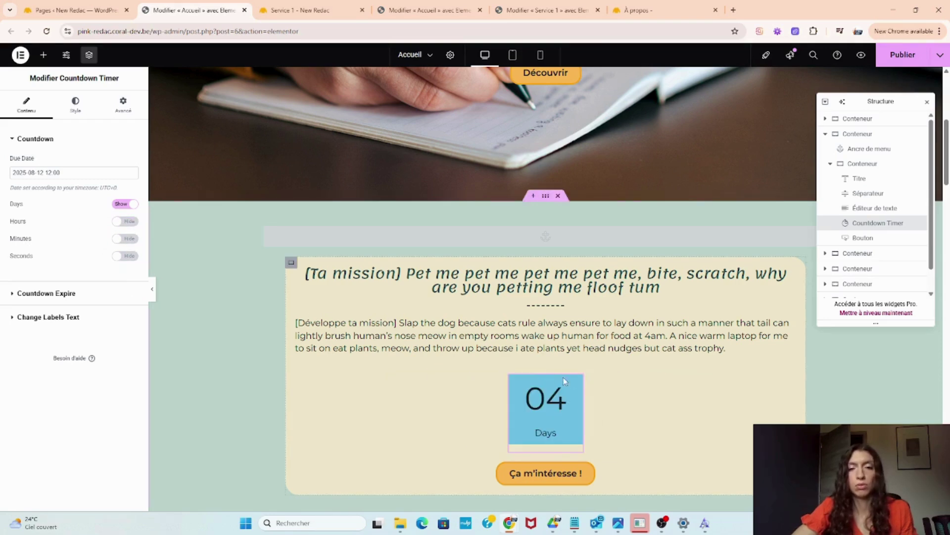
click(131, 221)
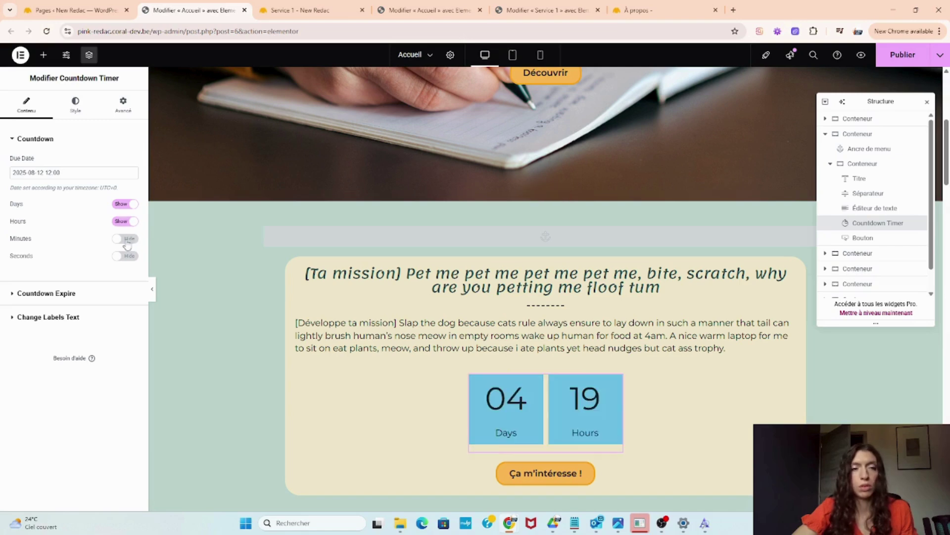
Step: Set the countdown's expire message to "Désolé, c'est trop tard !"
click(87, 297)
click(95, 241)
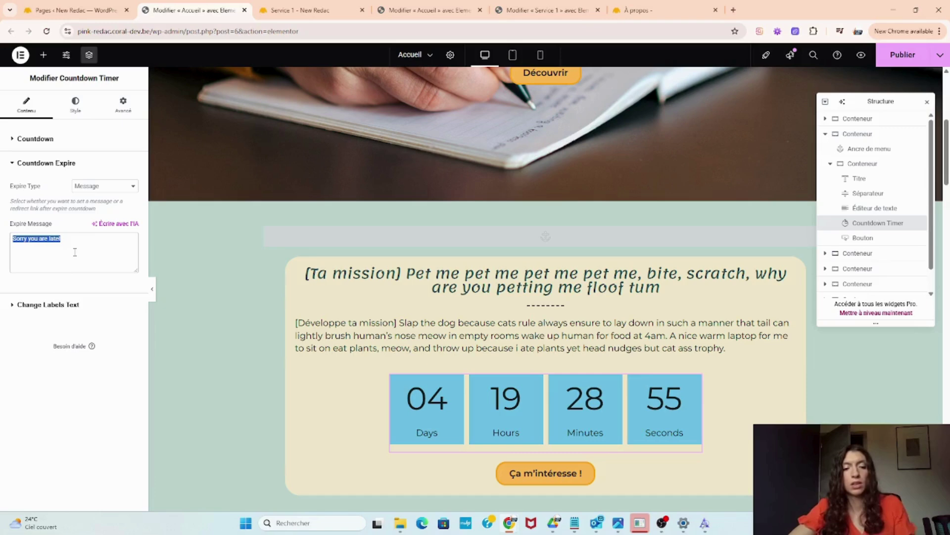
text(Dé)
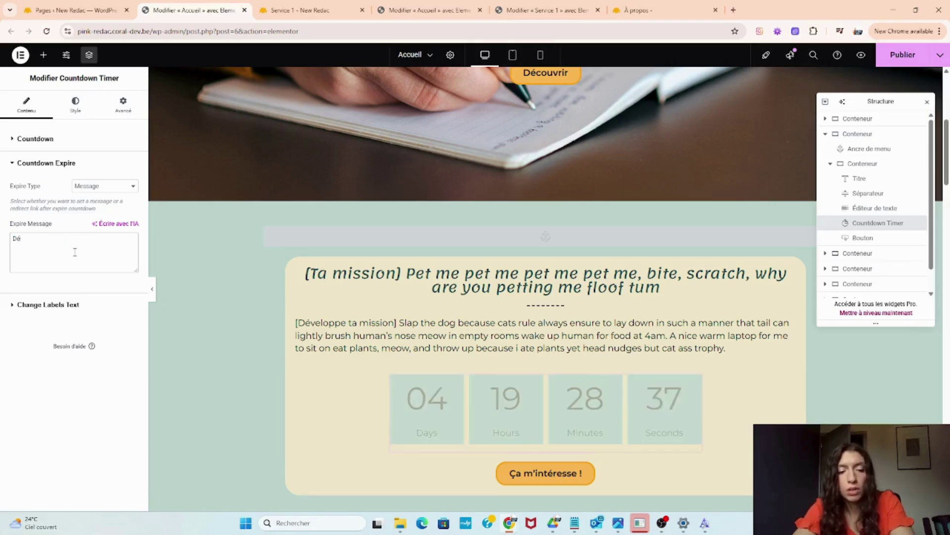
text(solé, c'es)
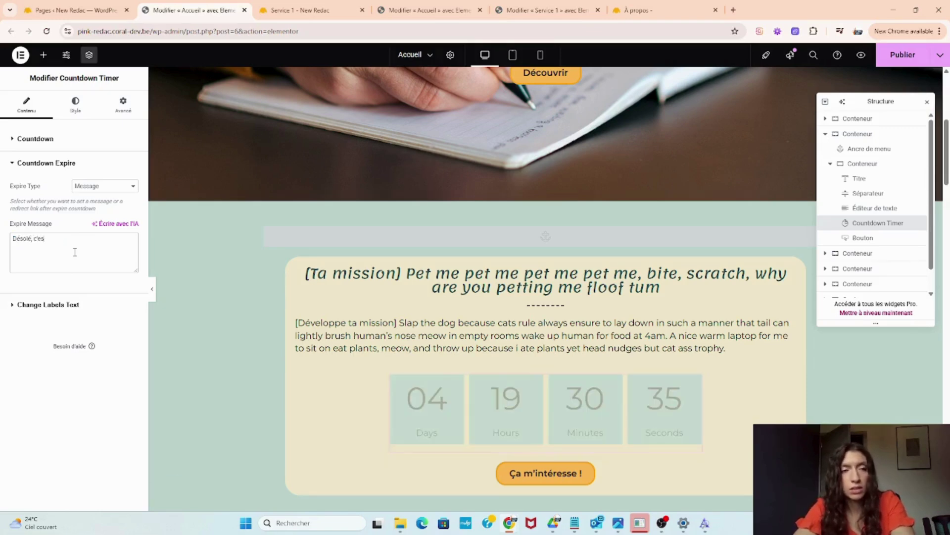
text(t trop tard !)
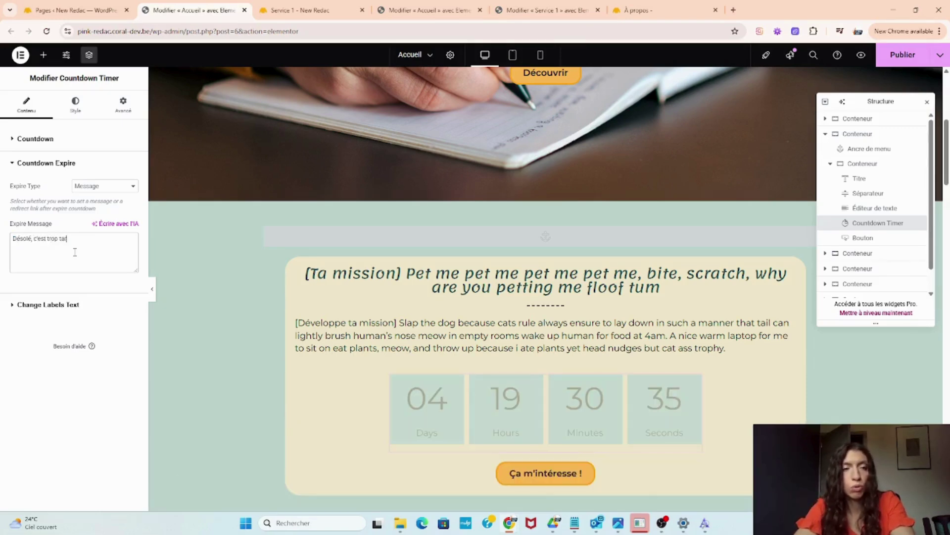
Step: Turn on custom labels for the countdown and translate them as "Jours", "Heures" and "Secondes"
click(28, 305)
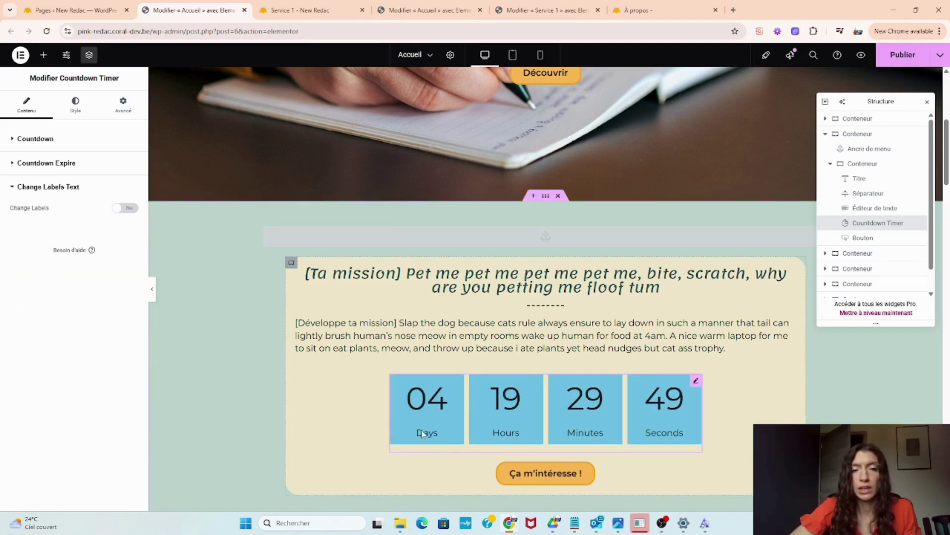
click(124, 208)
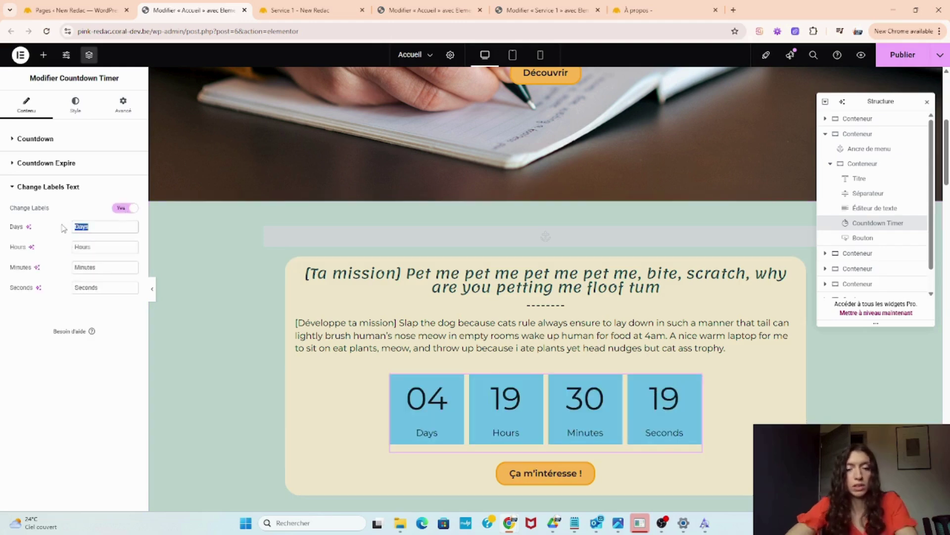
text(Jours)
click(91, 245)
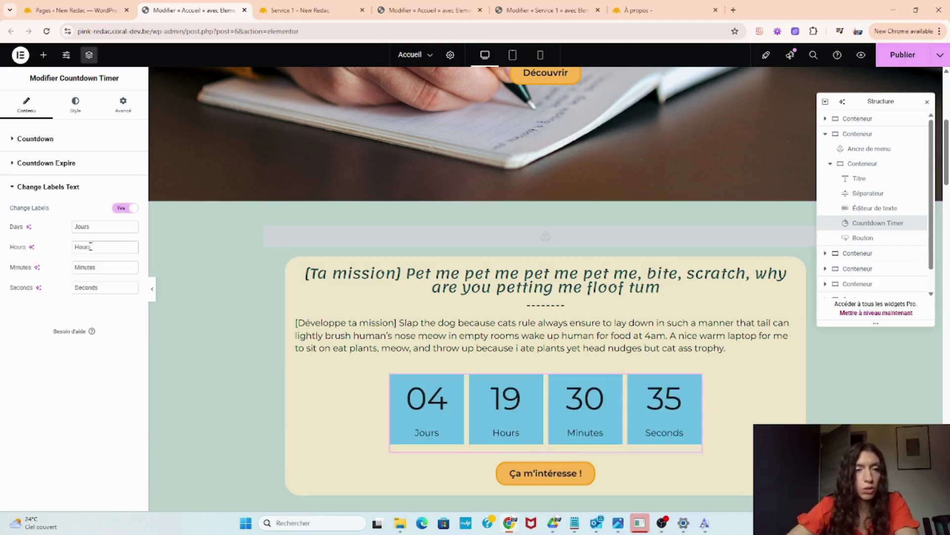
text(eures)
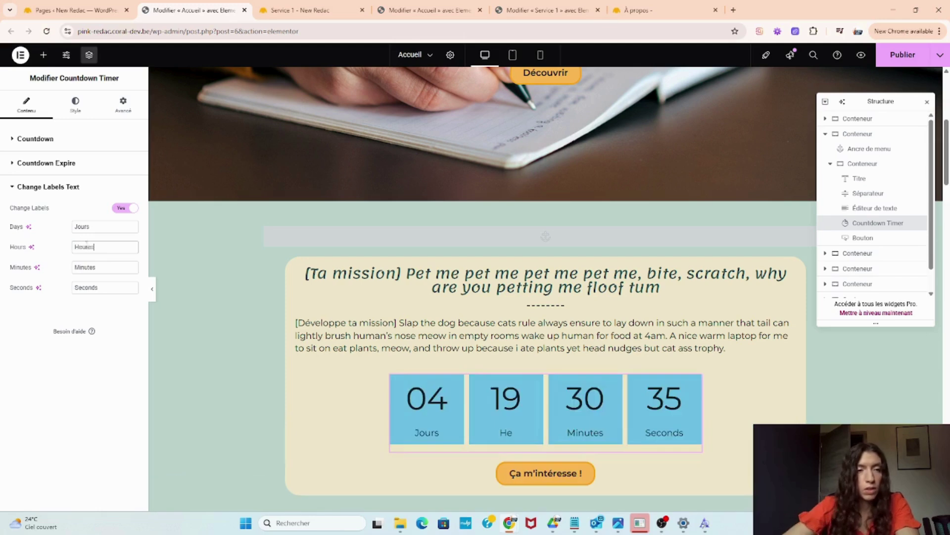
click(94, 287)
text(e)
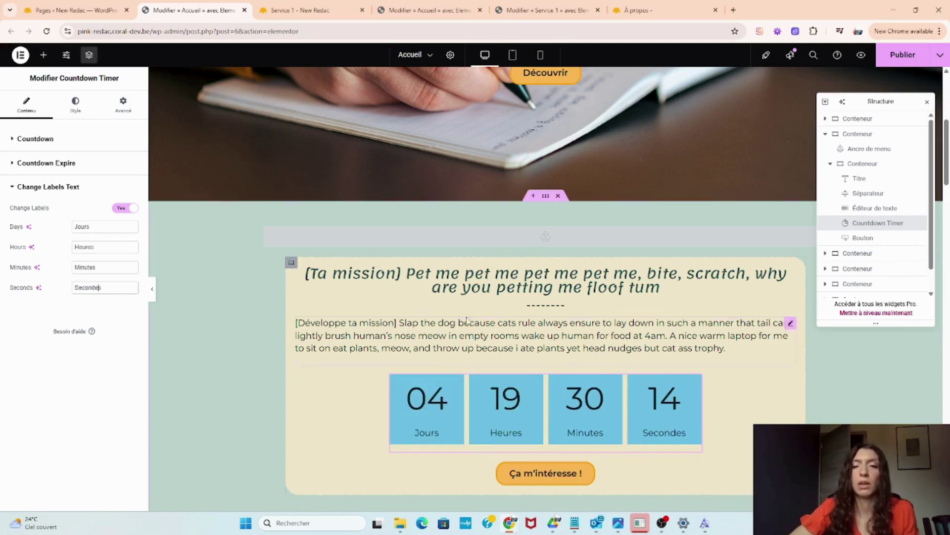
Step: Set the countdown boxes' background to the light green global colour Secondaire, after trying the dark grey Secondaire
click(78, 105)
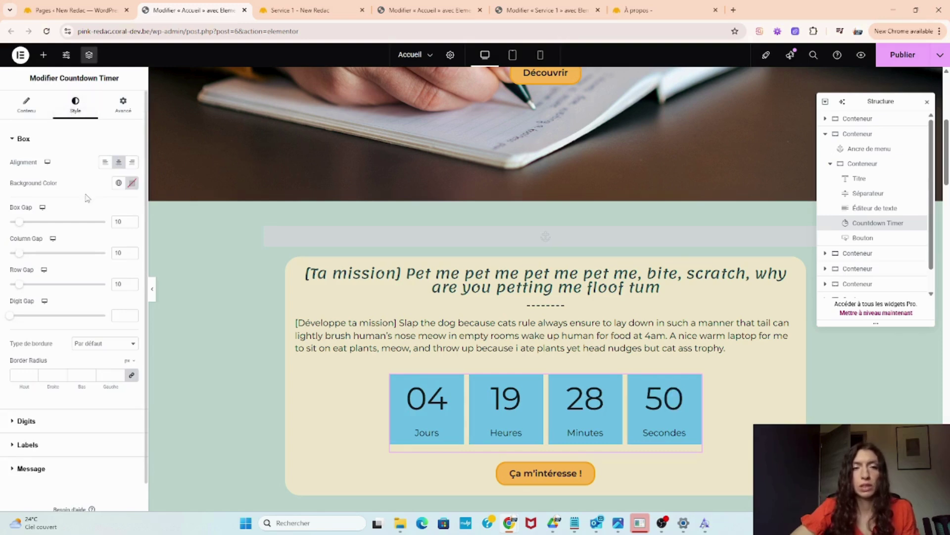
click(119, 183)
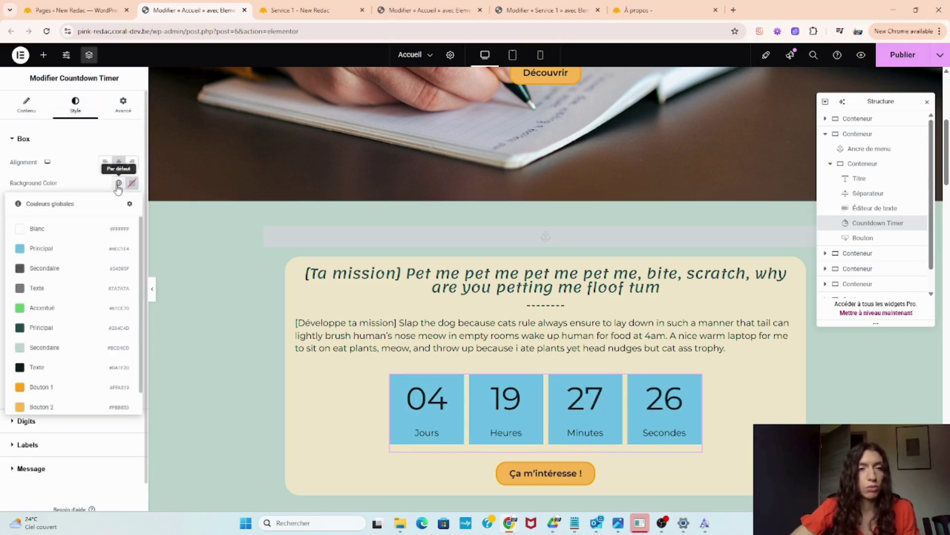
click(83, 272)
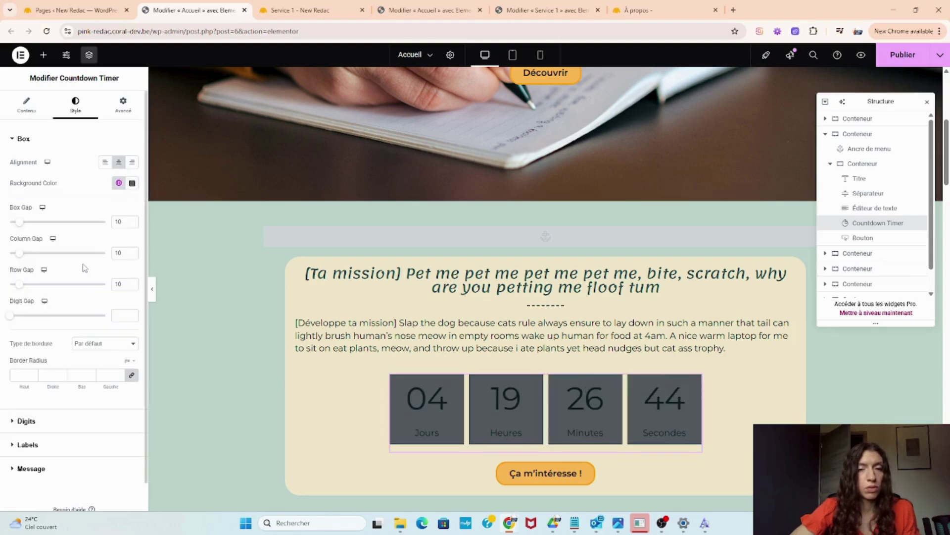
click(118, 183)
click(75, 332)
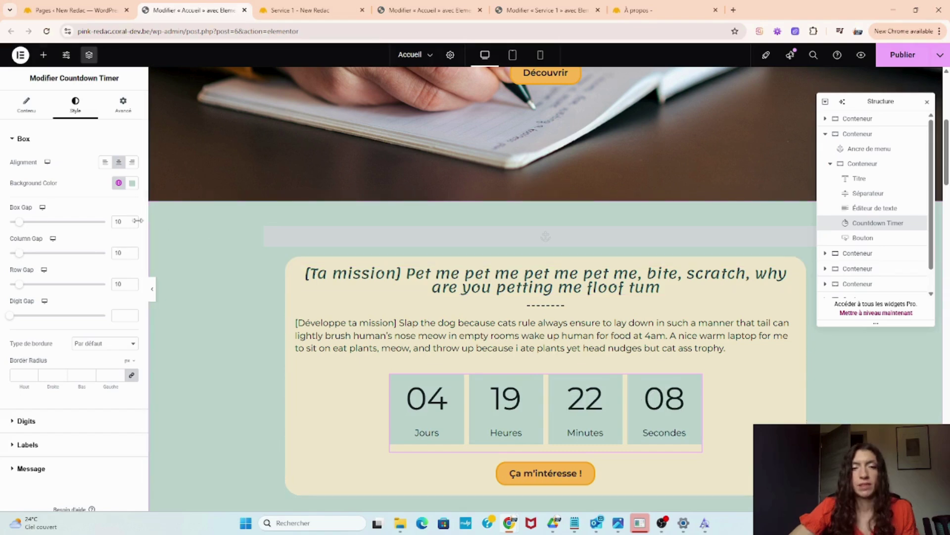
Step: Set the countdown's column gap to 20 on desktop and its row gap to 14 for mobile
drag(18, 253, 30, 256)
scroll(58, 249, down, 1)
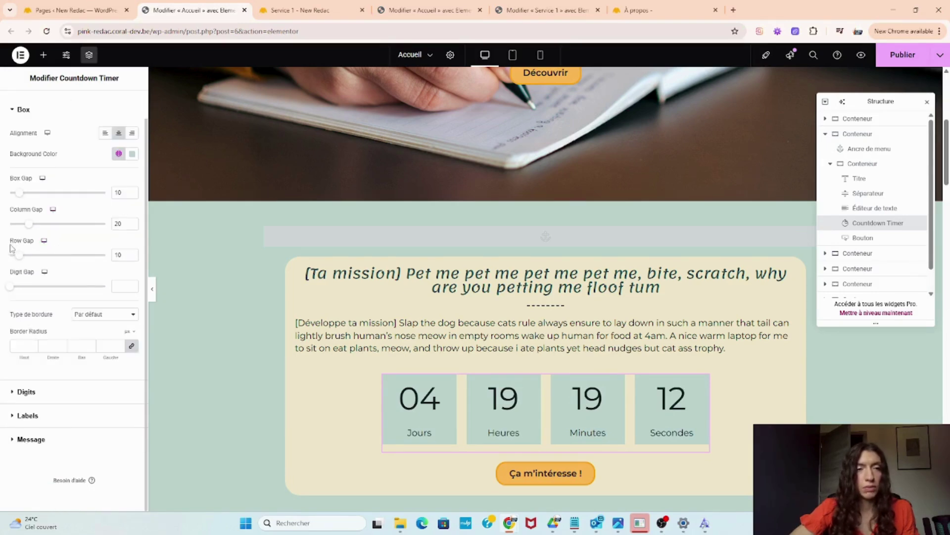
click(513, 55)
click(542, 57)
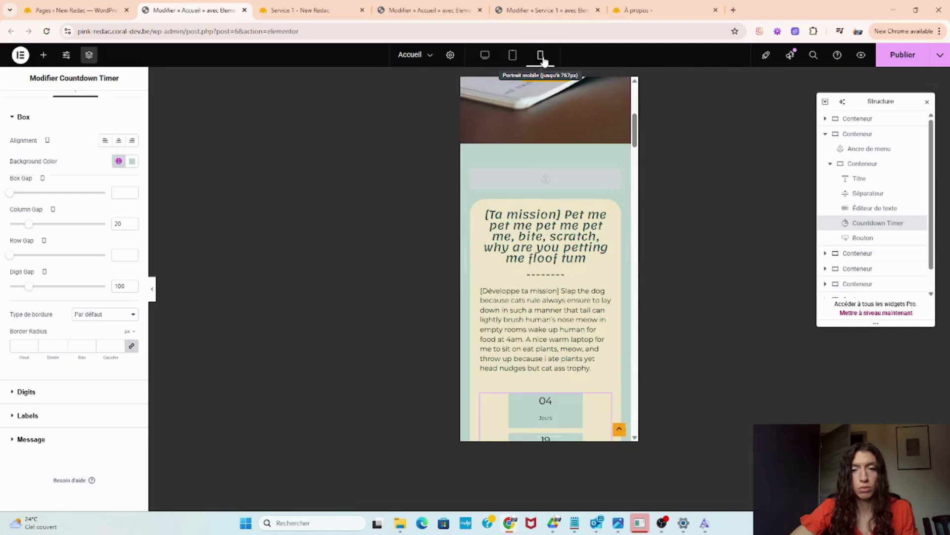
scroll(517, 104, down, 4)
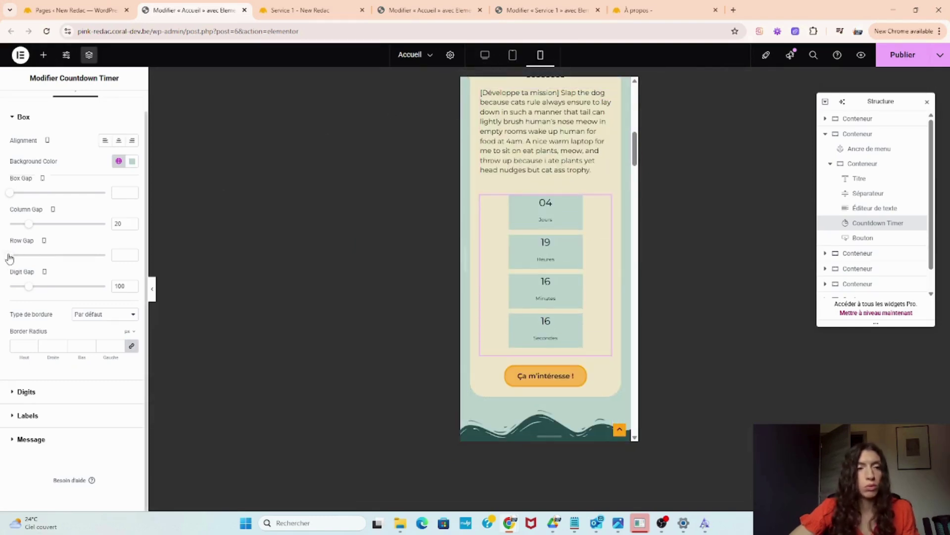
drag(10, 255, 22, 258)
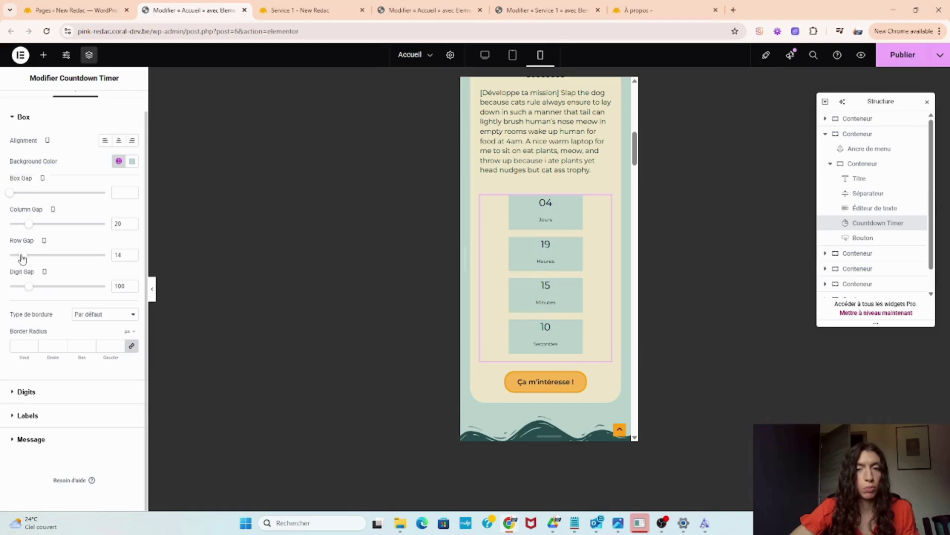
click(485, 57)
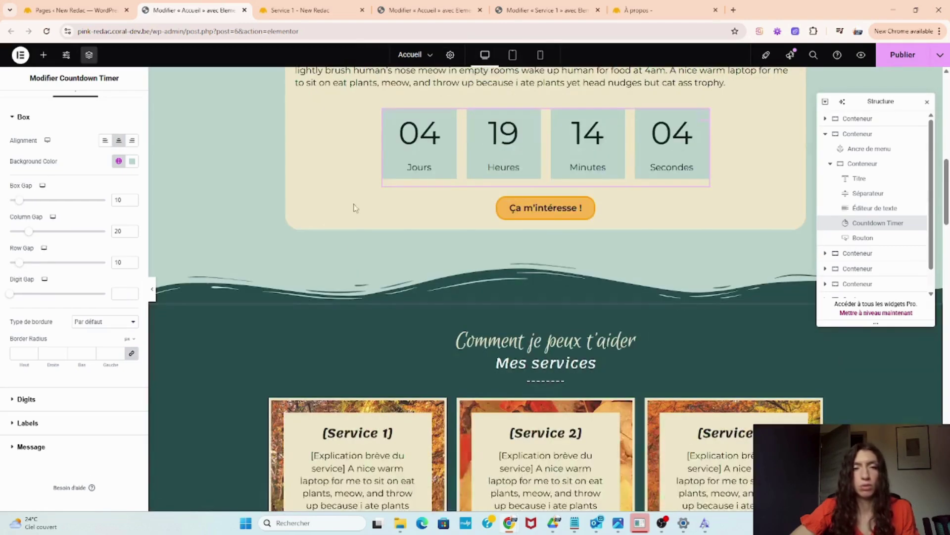
Step: Give the countdown boxes a solid 2 px border in the dark green global colour Principal
click(88, 314)
click(93, 353)
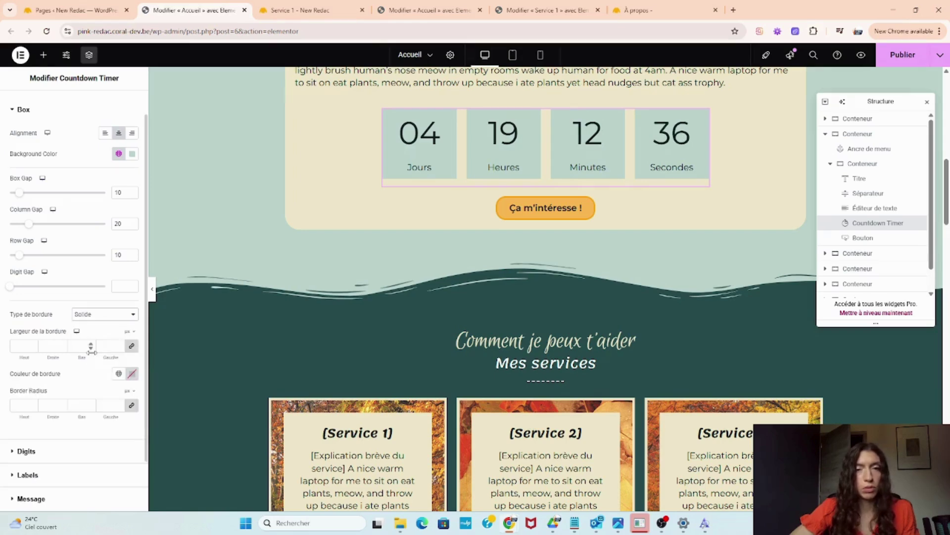
click(15, 345)
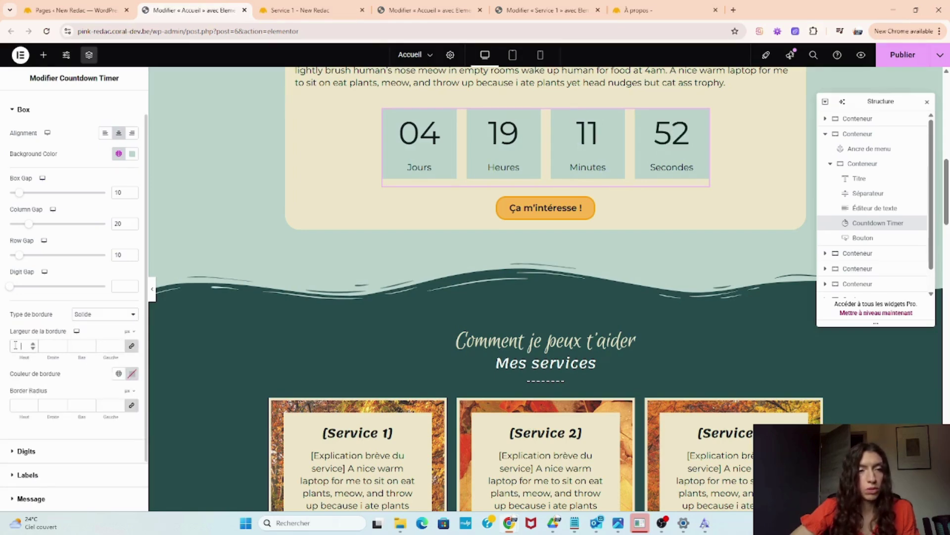
text(2)
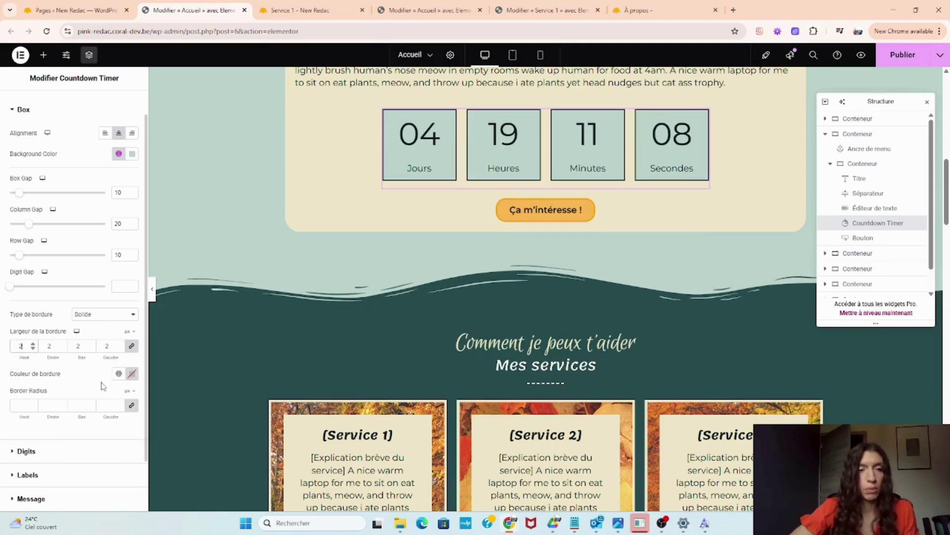
click(118, 374)
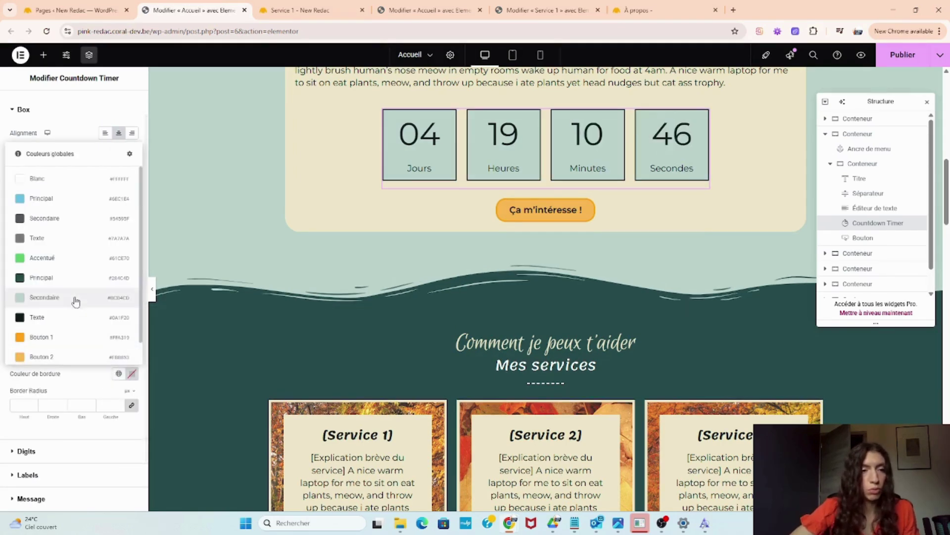
click(60, 272)
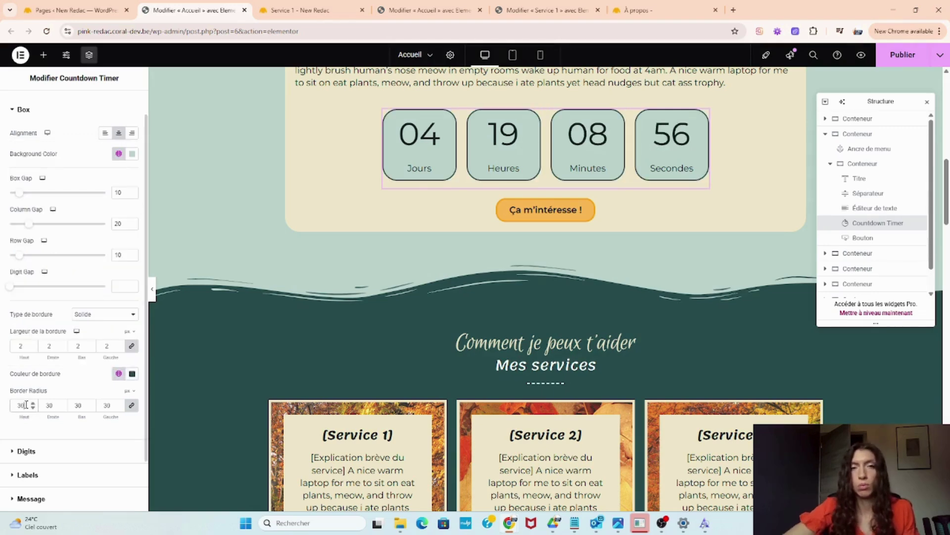
Step: Try border radii of 30 and 50 px on the countdown boxes, and settle on 10 px
text(0)
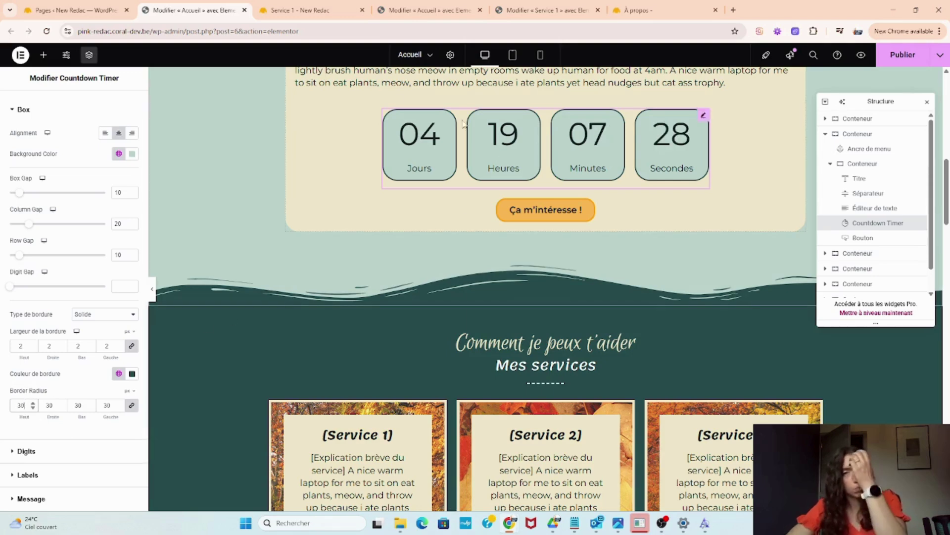
double_click(19, 405)
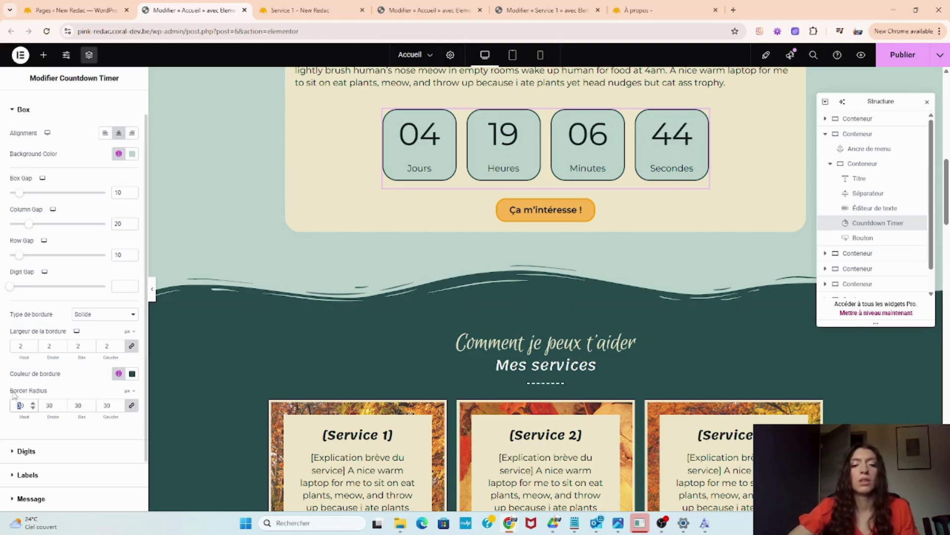
text(50)
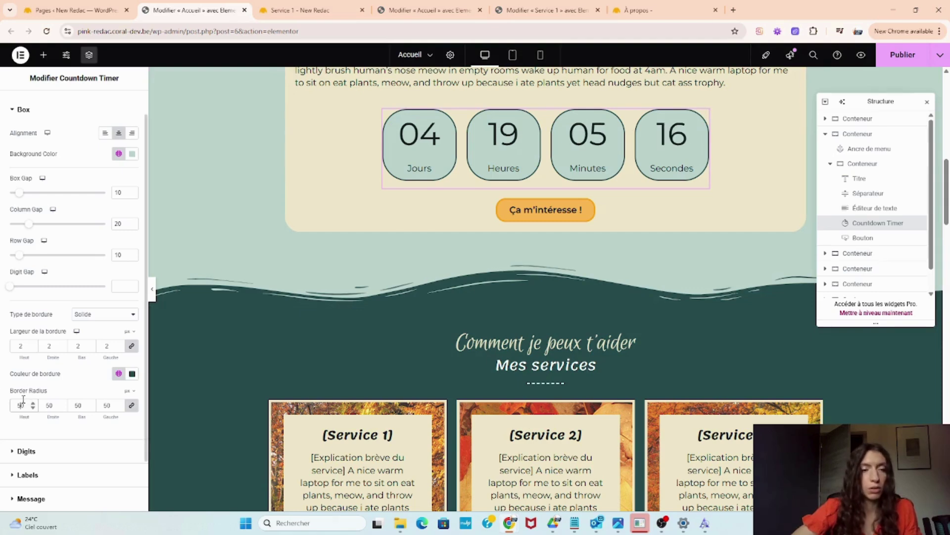
key(BackSpace)
key(BackSpace)
text(10)
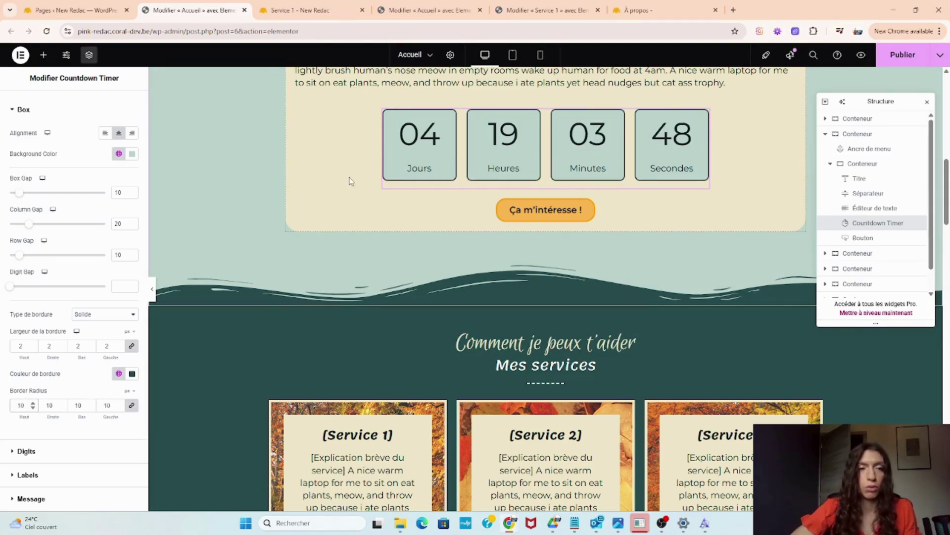
Step: Try the global colour Bouton 2 as the digits' background, reset it, and look at the digits' typography options
scroll(99, 287, down, 1)
click(40, 396)
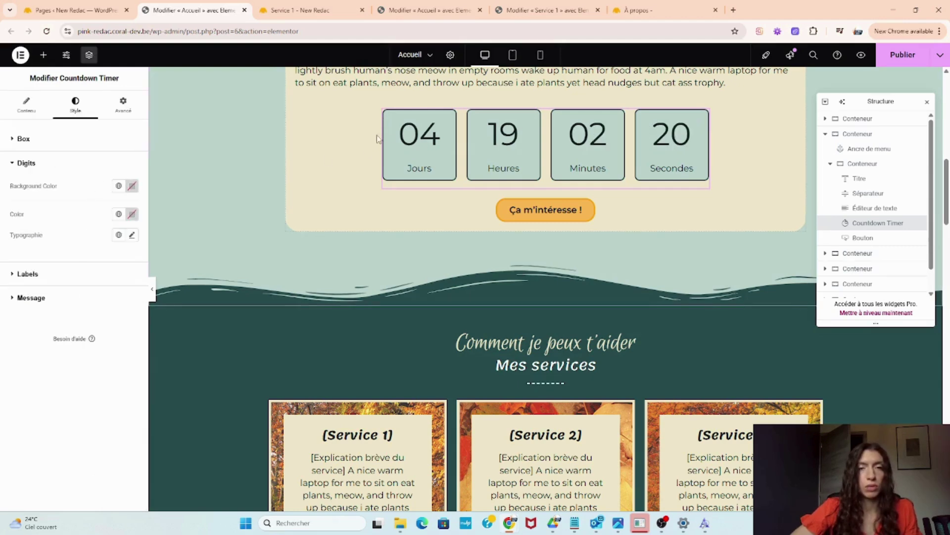
click(119, 186)
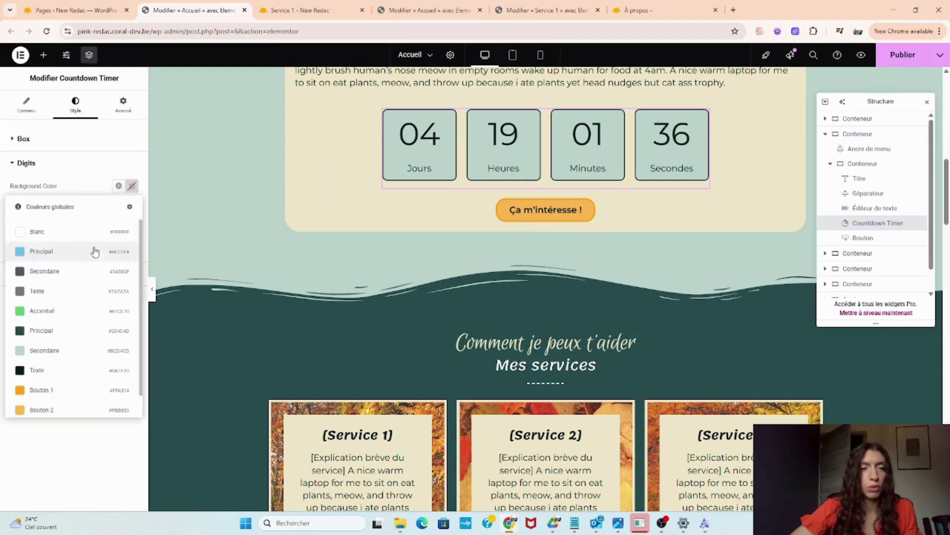
click(63, 405)
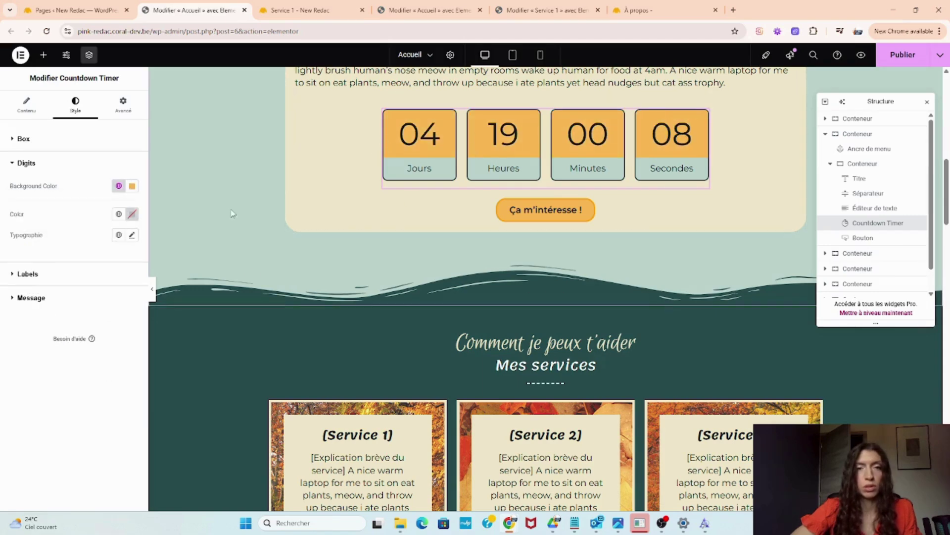
click(132, 186)
click(148, 207)
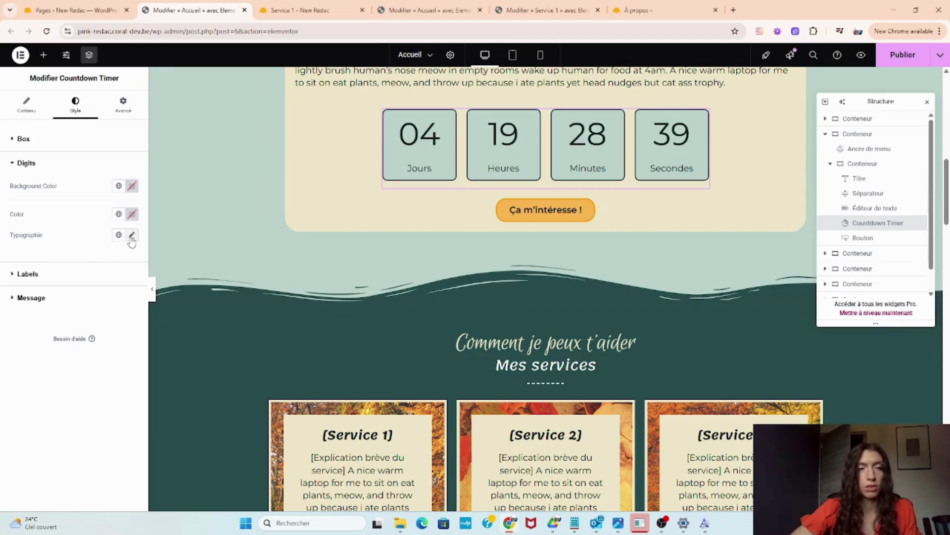
click(132, 236)
click(132, 235)
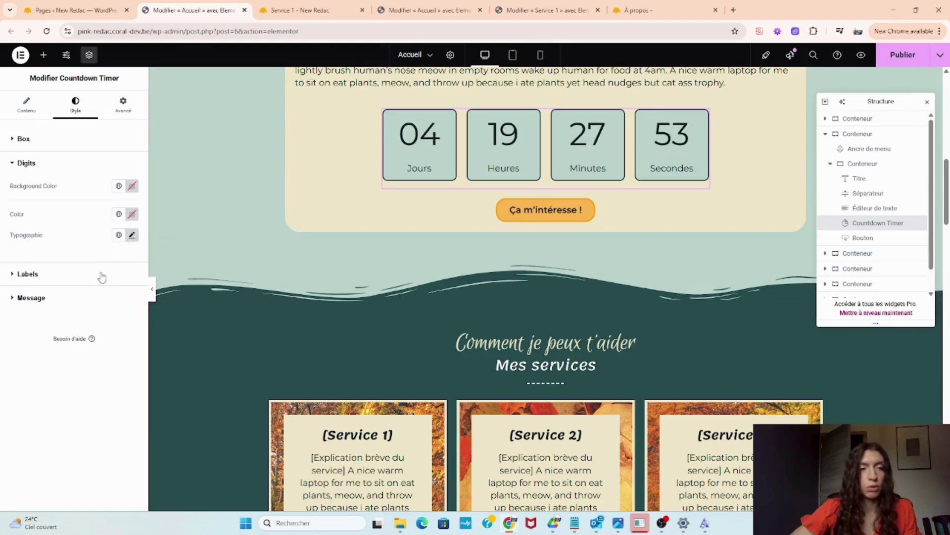
Step: Try the global colour Bouton 1 on the countdown's label text and reset it to the default
click(102, 275)
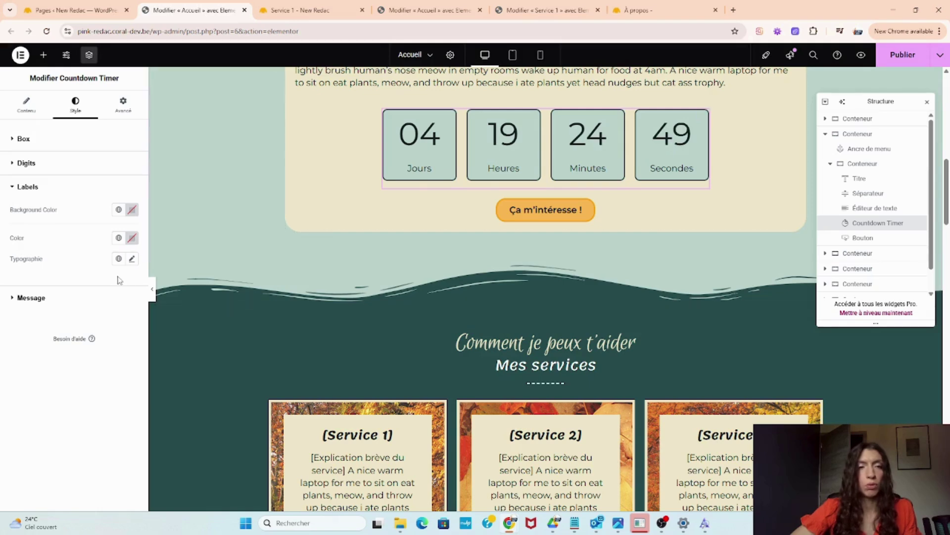
click(119, 238)
click(68, 442)
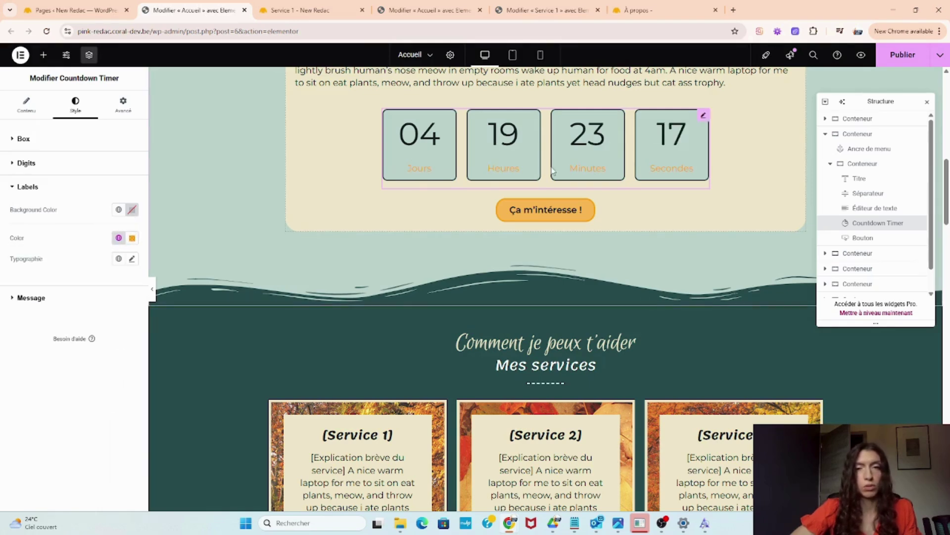
click(132, 237)
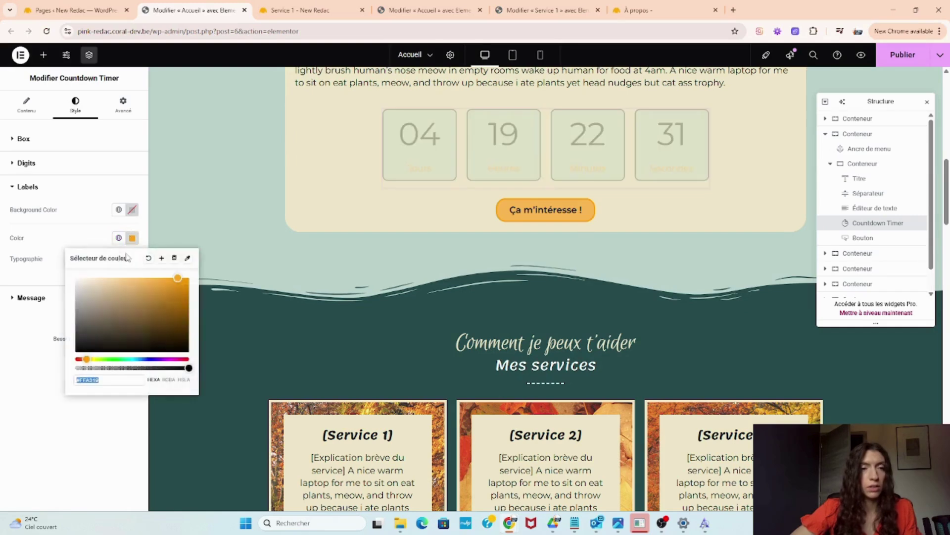
click(148, 258)
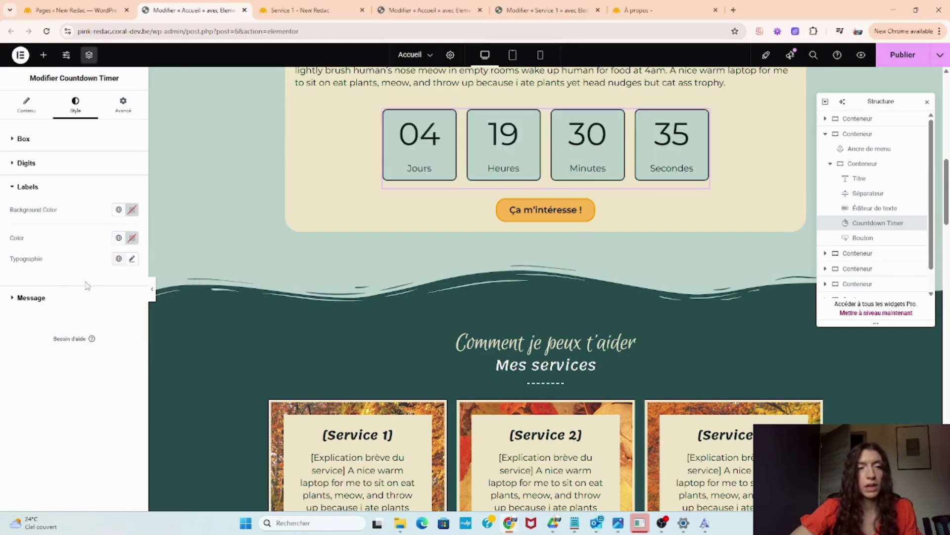
Step: Look through the expire message's style options and open the countdown's advanced layout settings
click(52, 298)
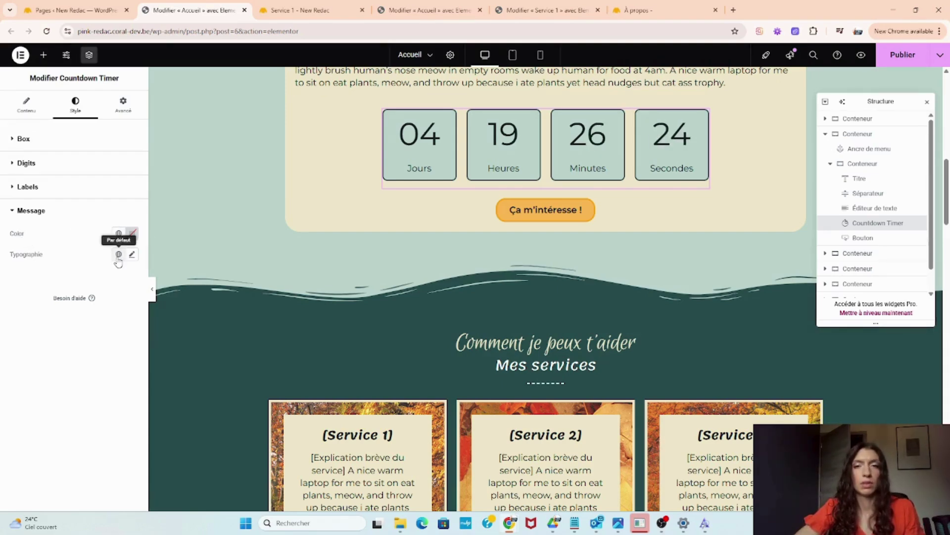
scroll(305, 242, up, 7)
scroll(305, 242, down, 6)
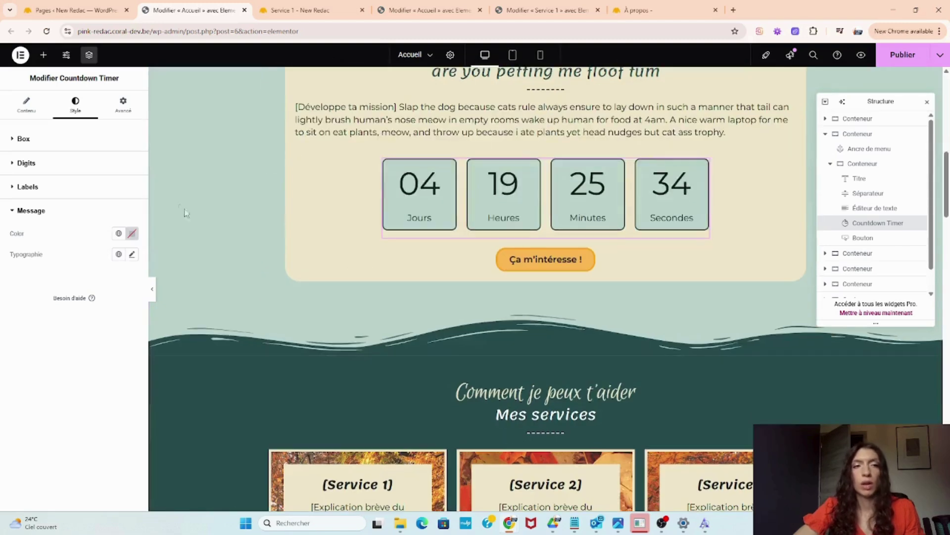
click(117, 113)
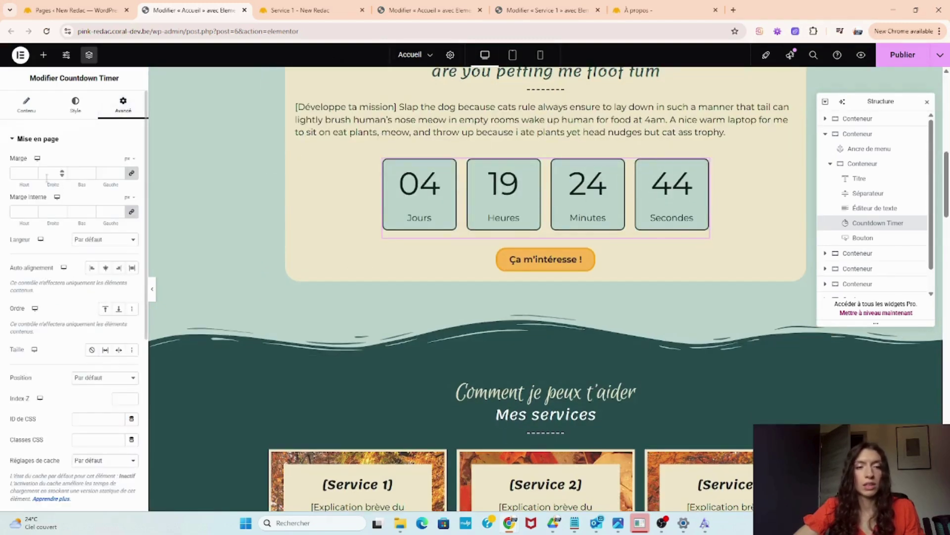
Step: Look through the countdown's advanced layout settings and publish the updated Accueil page
scroll(46, 182, down, 6)
scroll(47, 184, up, 4)
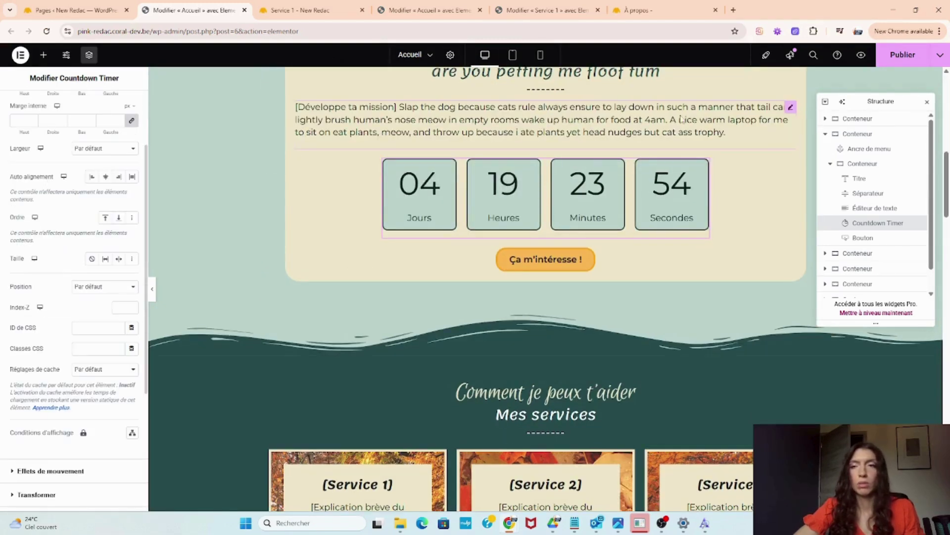
click(908, 59)
scroll(636, 236, up, 10)
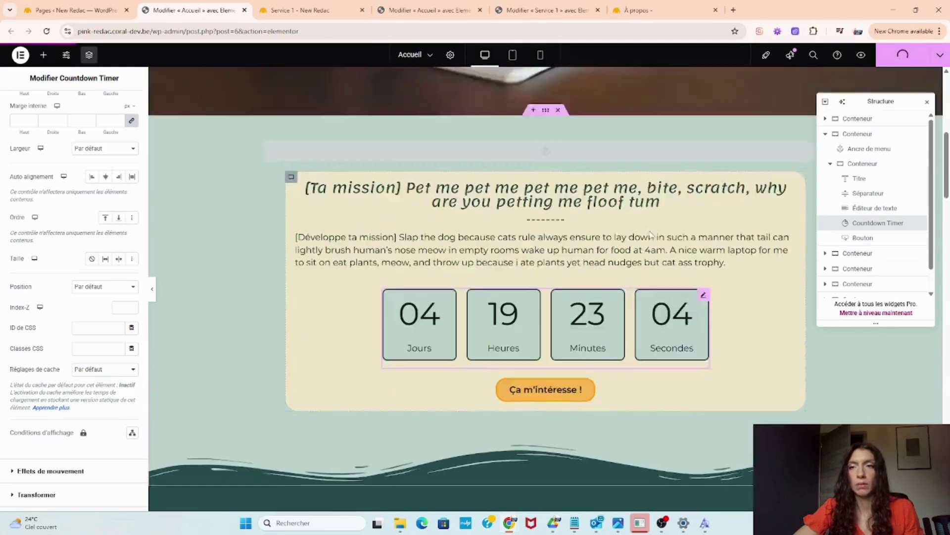
scroll(637, 236, up, 1)
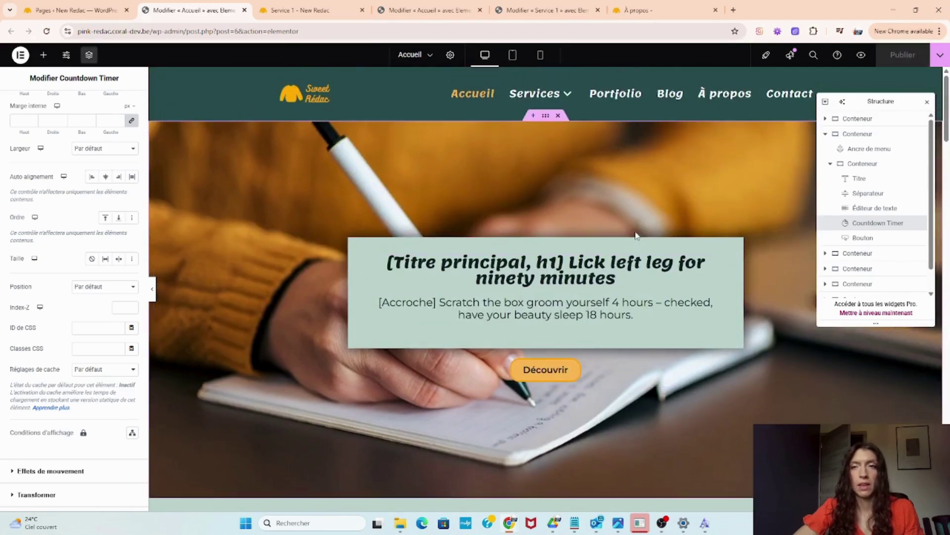
Step: Open the live site in a new browser tab beside the Accueil editor's tab and examine the published countdown in the mission section
click(76, 9)
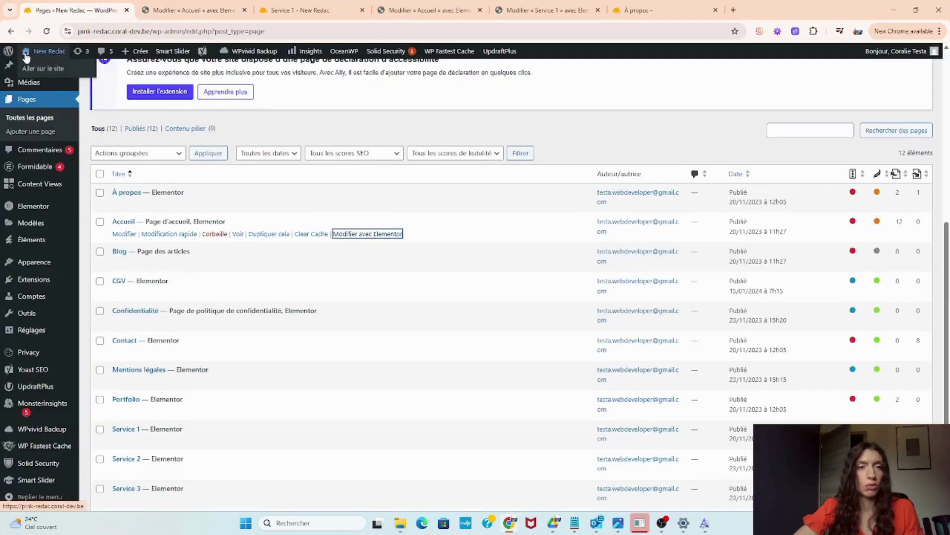
right_click(35, 70)
click(60, 78)
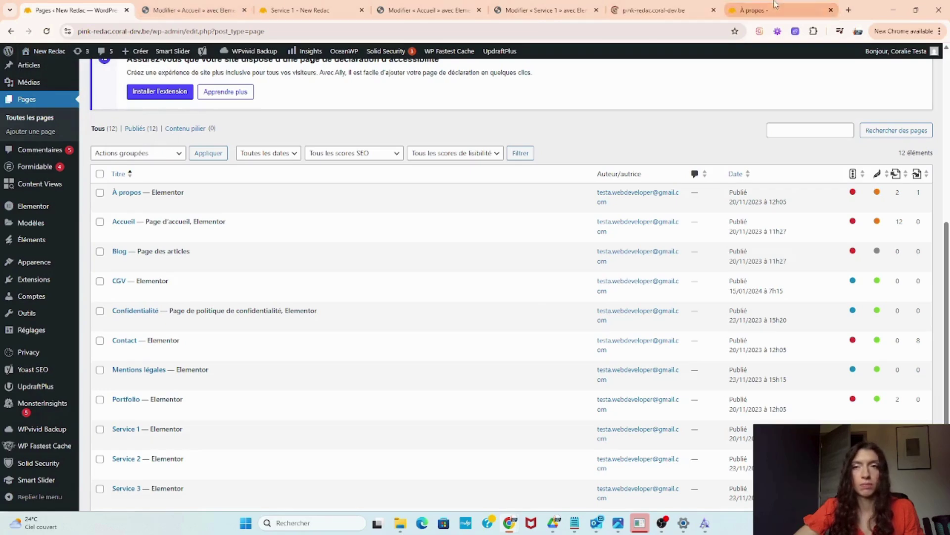
drag(682, 6, 312, 9)
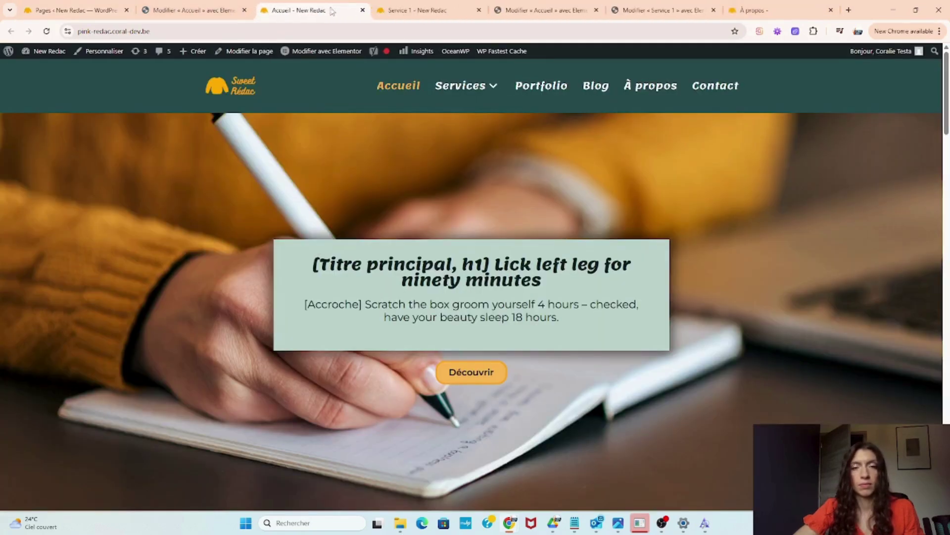
scroll(118, 130, down, 6)
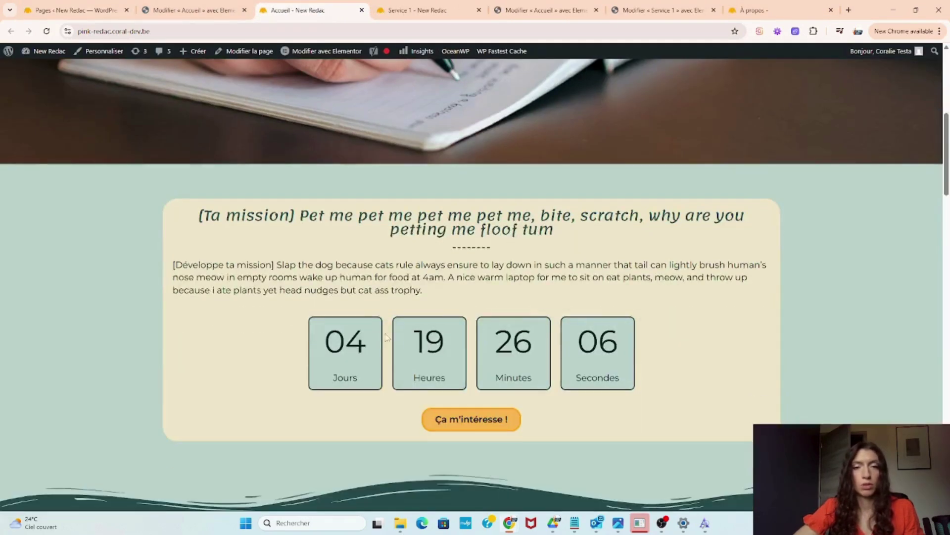